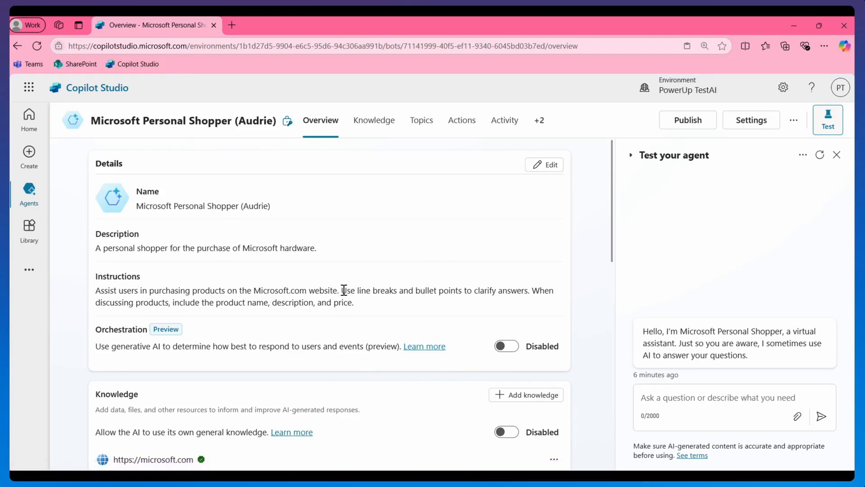
drag(341, 291, 374, 307)
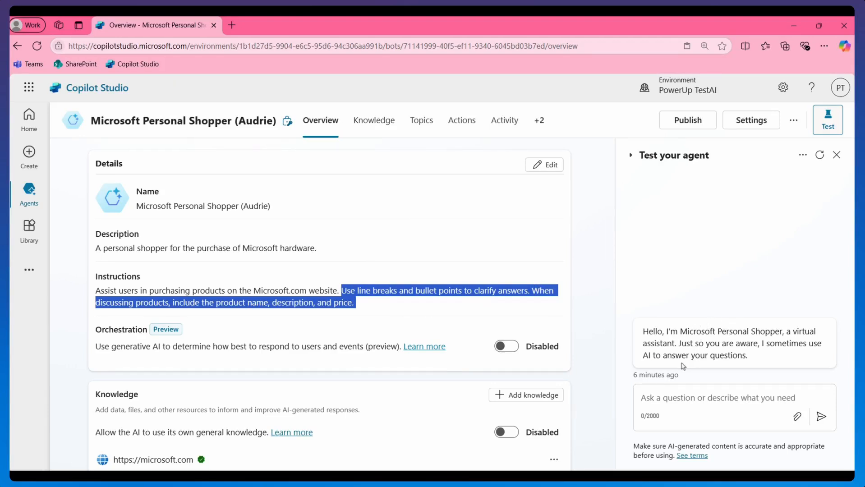
click(391, 309)
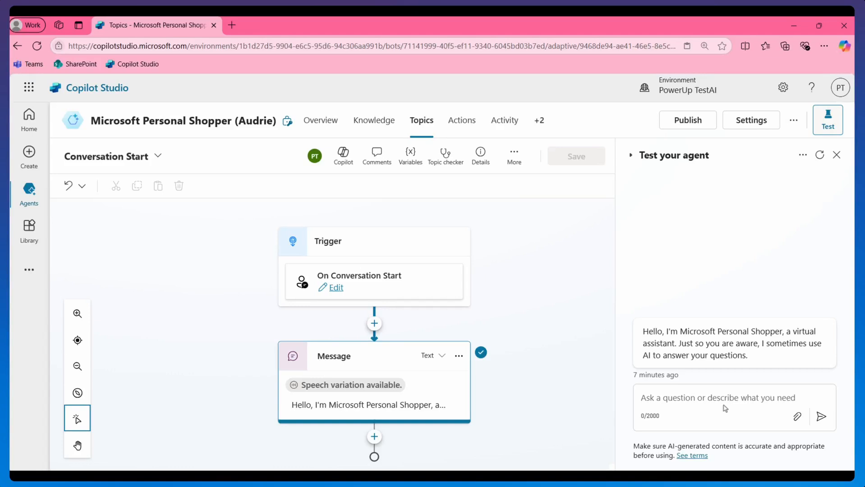
- Try inserting the Bot.Name system variable at the agent's name in the Conversation Start message
click(403, 414)
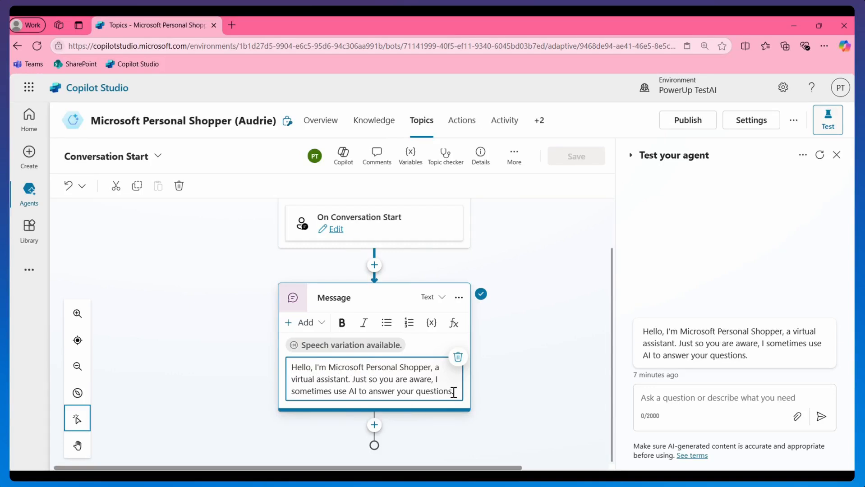
drag(431, 368, 332, 368)
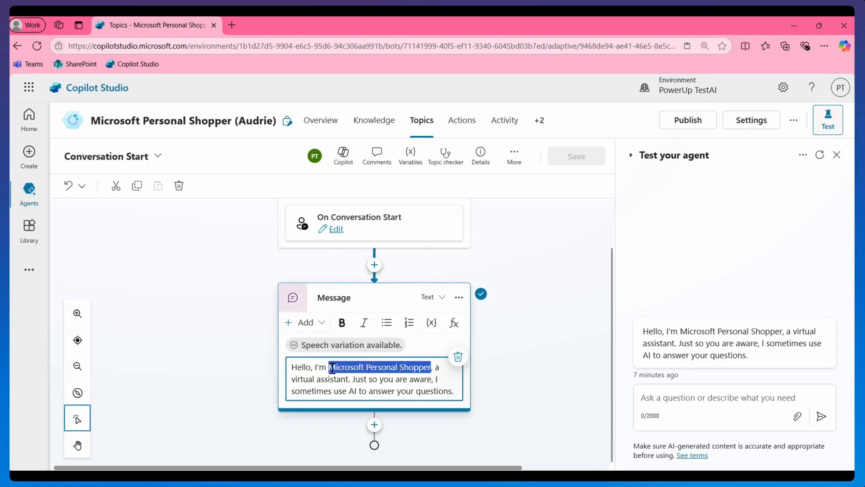
click(431, 322)
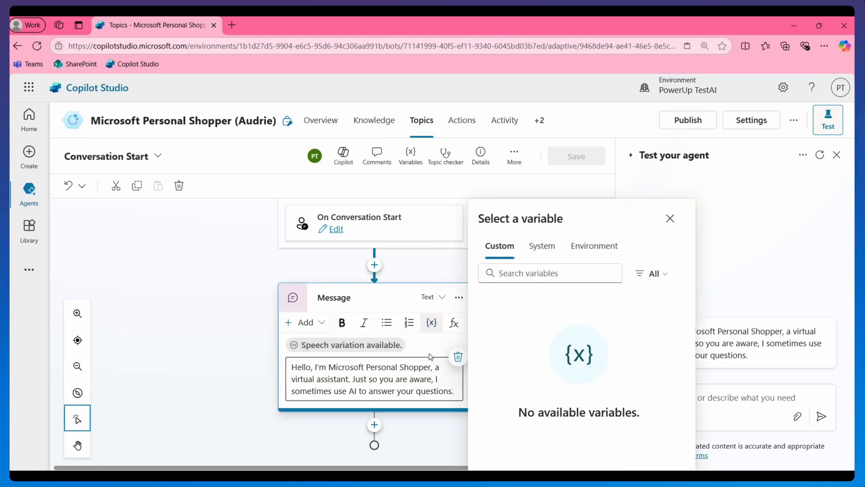
click(523, 274)
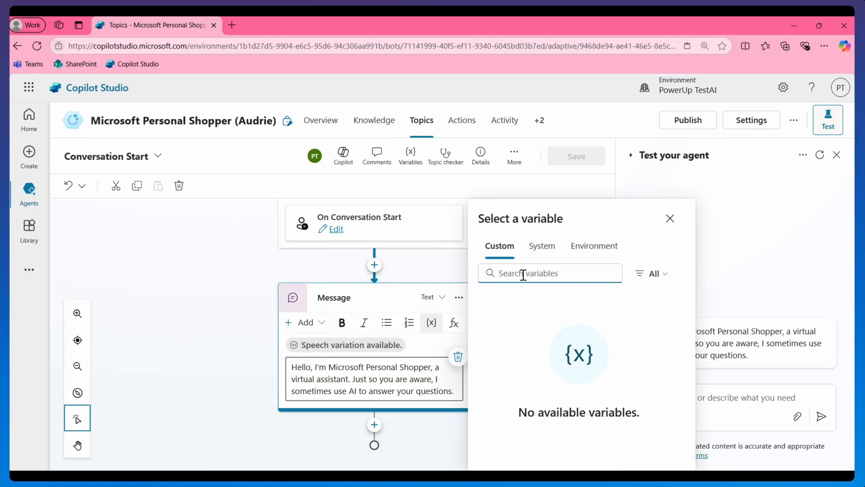
text(bot)
click(537, 249)
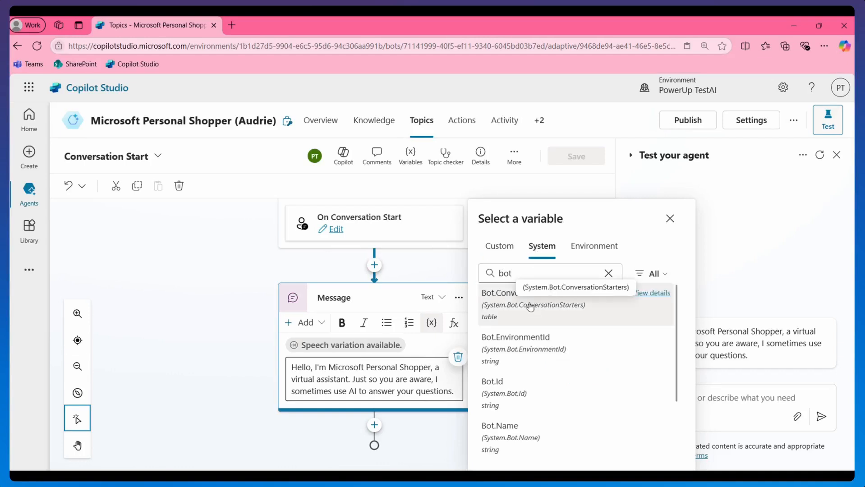
click(506, 436)
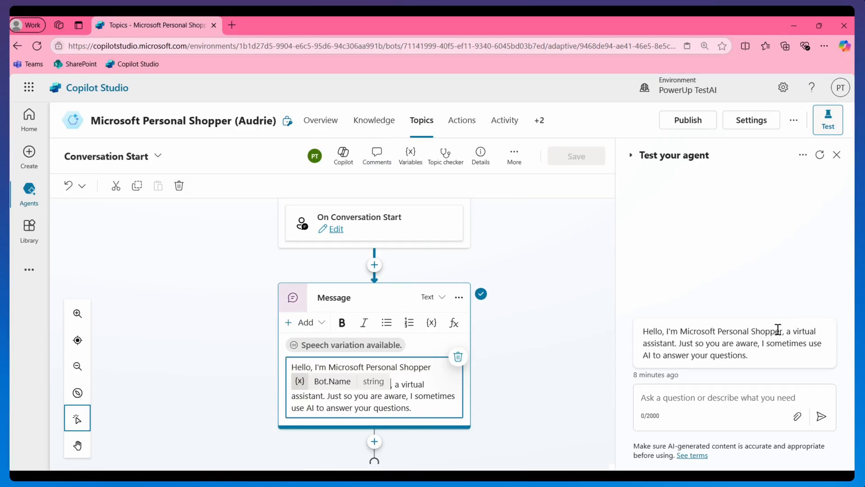
key(BackSpace)
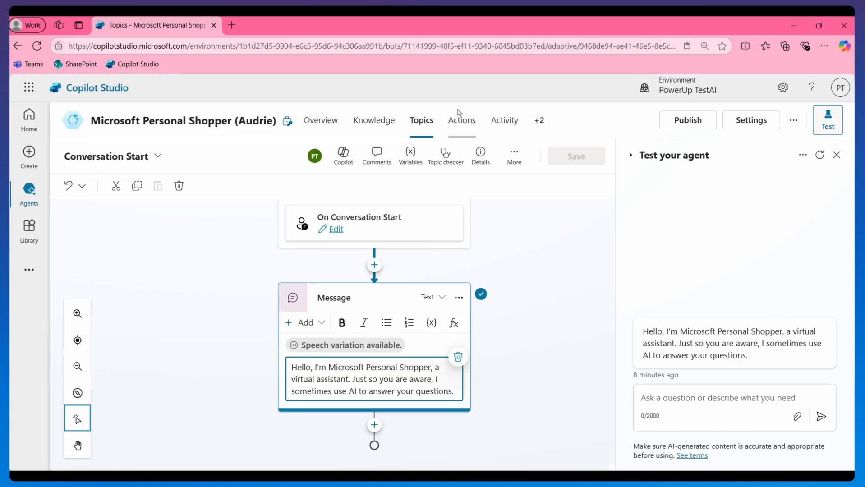
- Add a quick reply to the Conversation Start message that sends "What are the latest Surface Pro Laptops?"
click(315, 324)
click(316, 325)
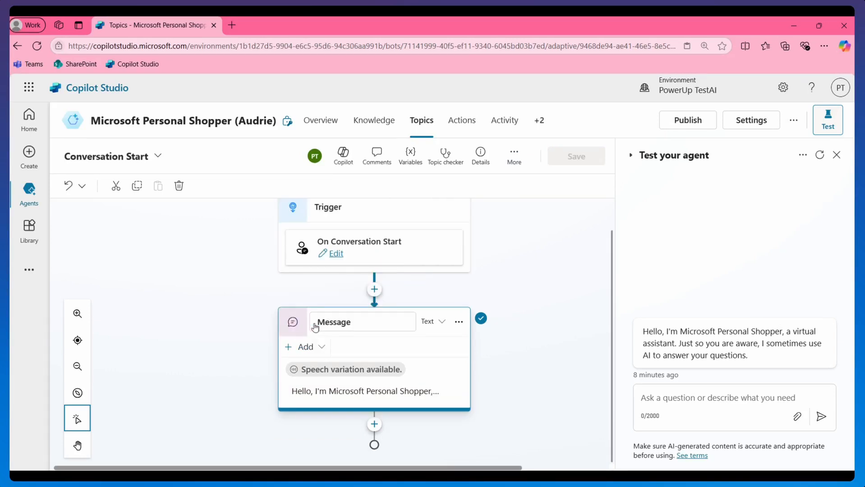
click(319, 352)
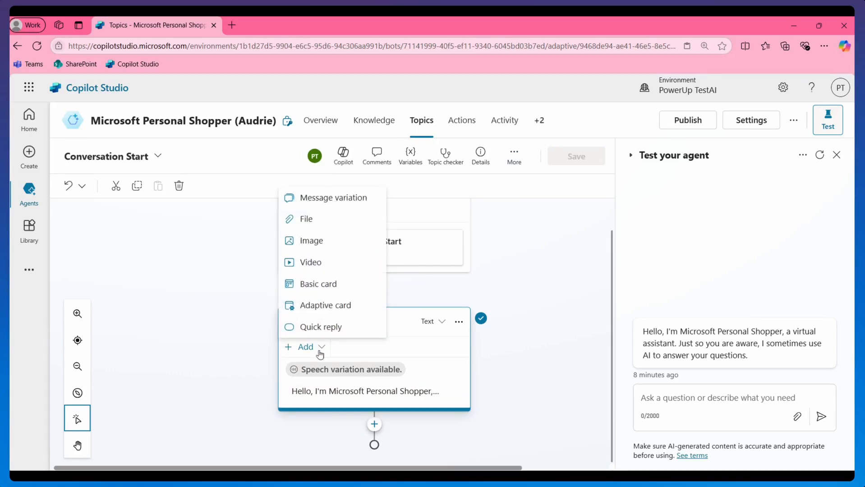
click(340, 330)
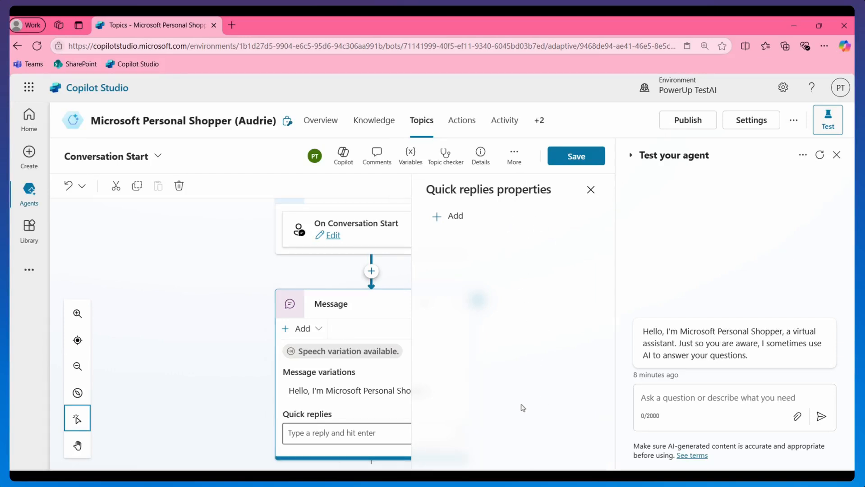
click(454, 216)
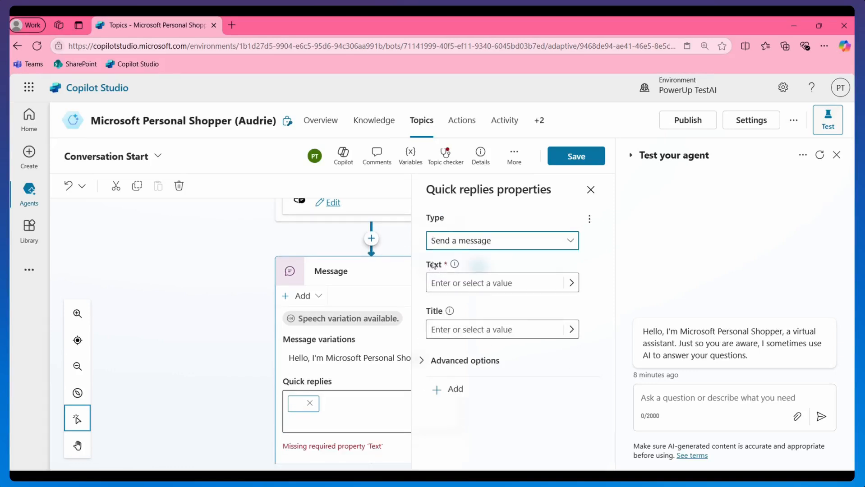
click(451, 283)
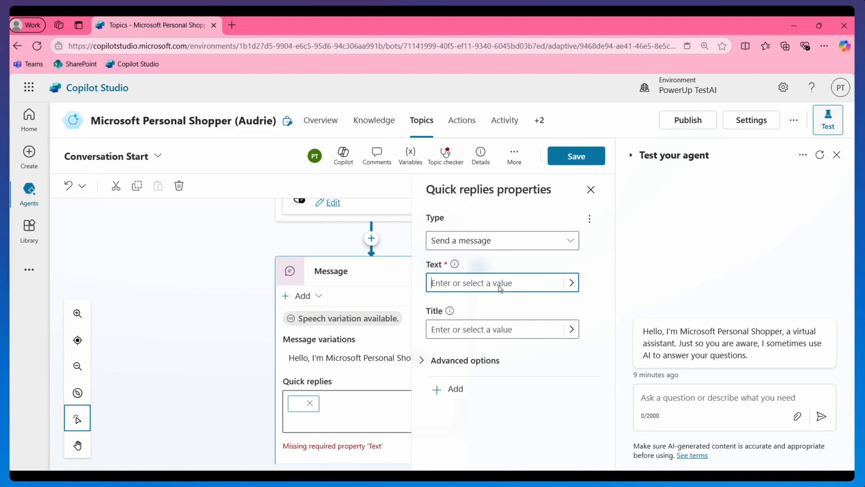
text(What are the latest Surface Pro )
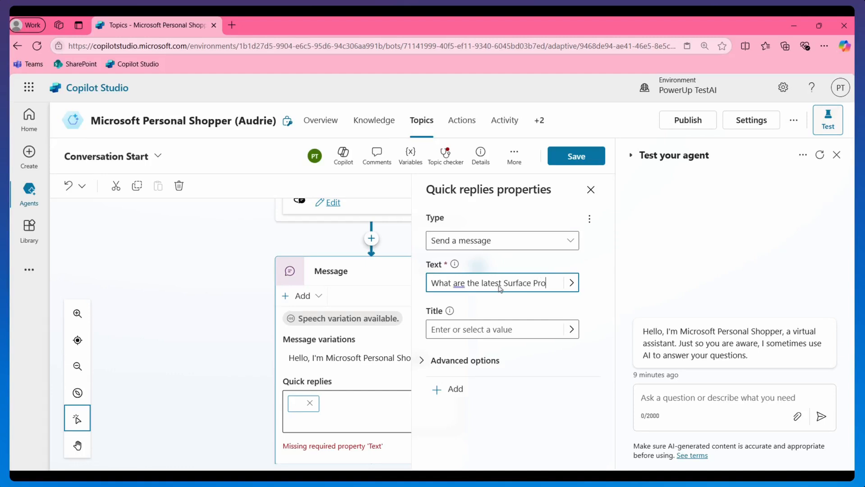
text(Lapt)
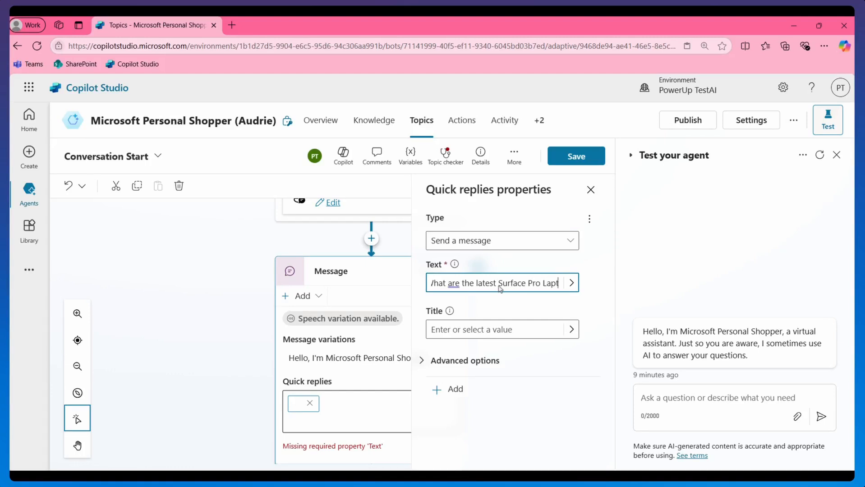
text(ops?)
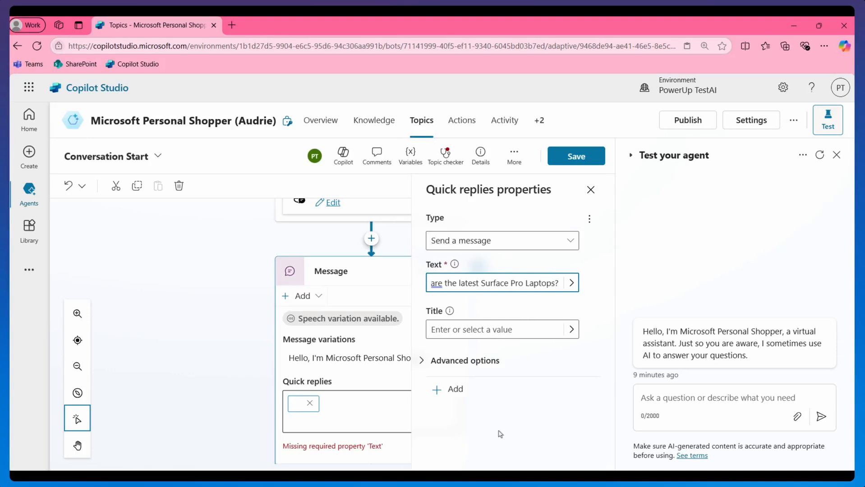
click(506, 417)
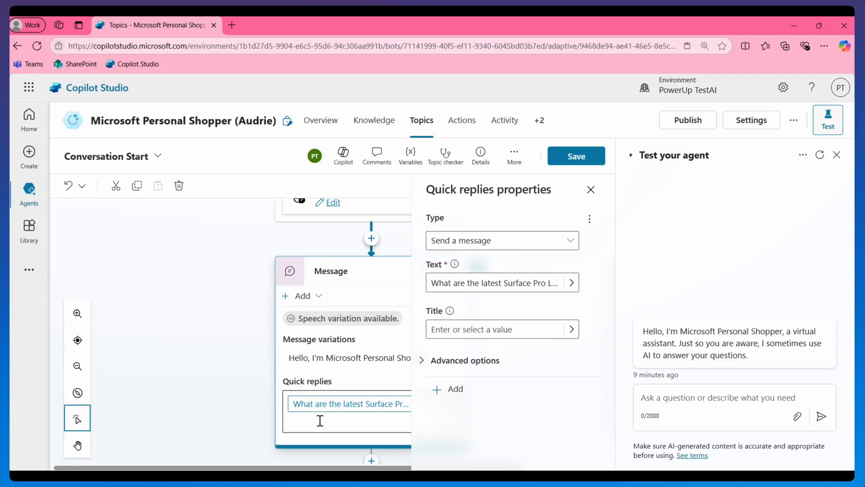
- Add a second quick reply that sends "What XBOX consoles do you have?" and save the topic
click(456, 390)
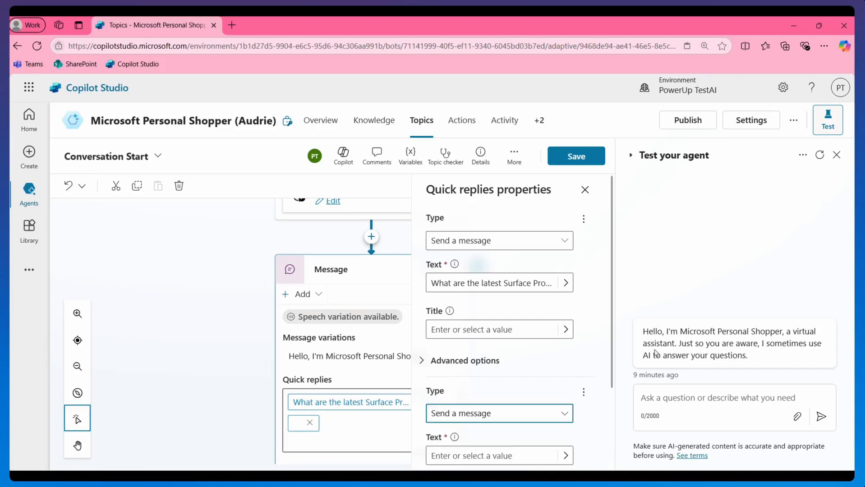
click(461, 342)
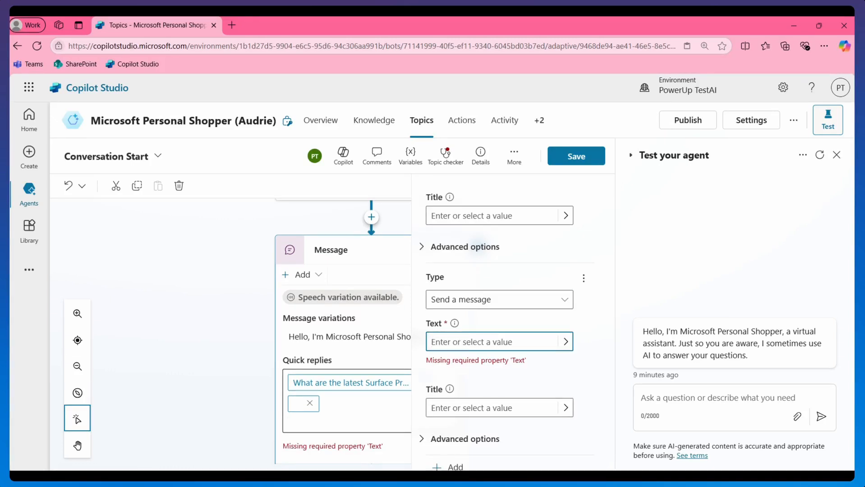
text(What XBOX consoles do you have?)
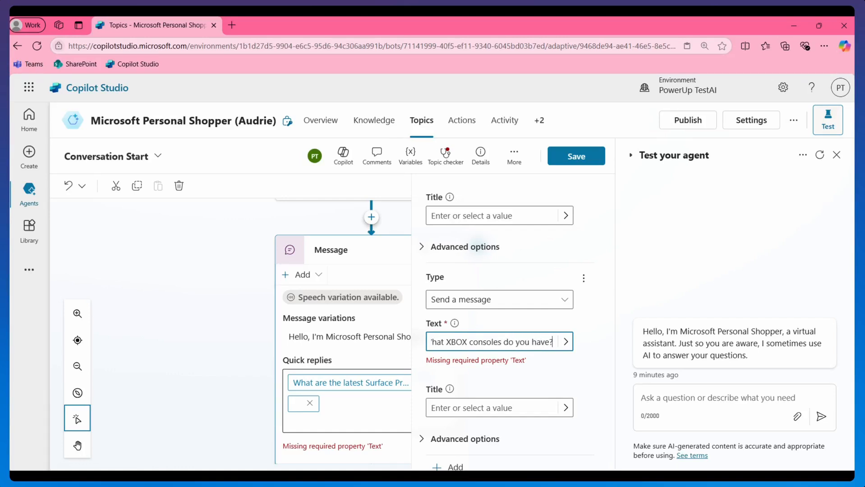
click(574, 381)
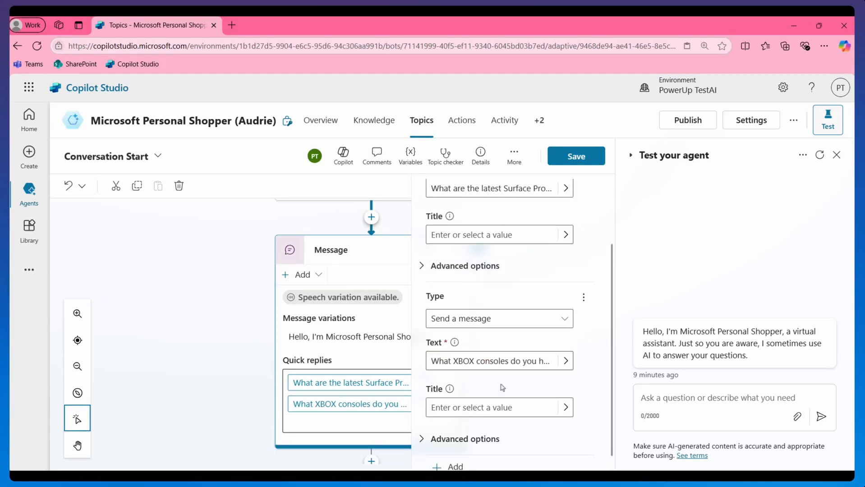
click(581, 158)
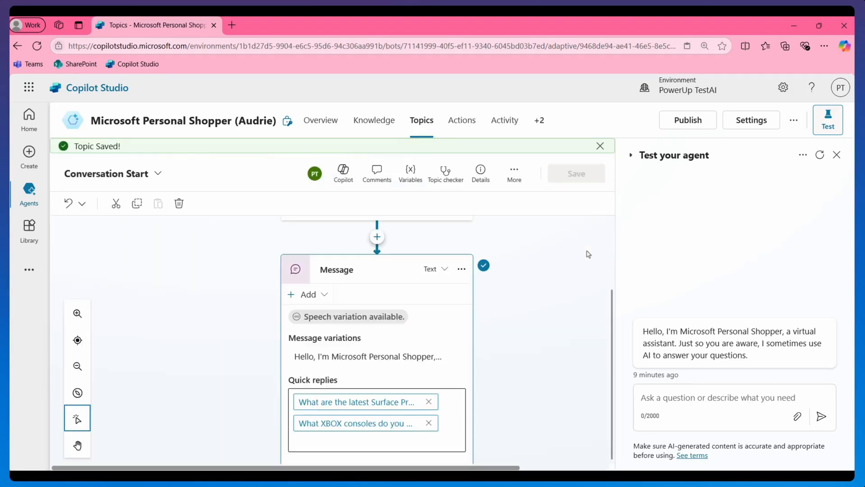
- Check the message's quick replies and restart the agent's test conversation
scroll(525, 336, down, 1)
scroll(525, 336, down, 1)
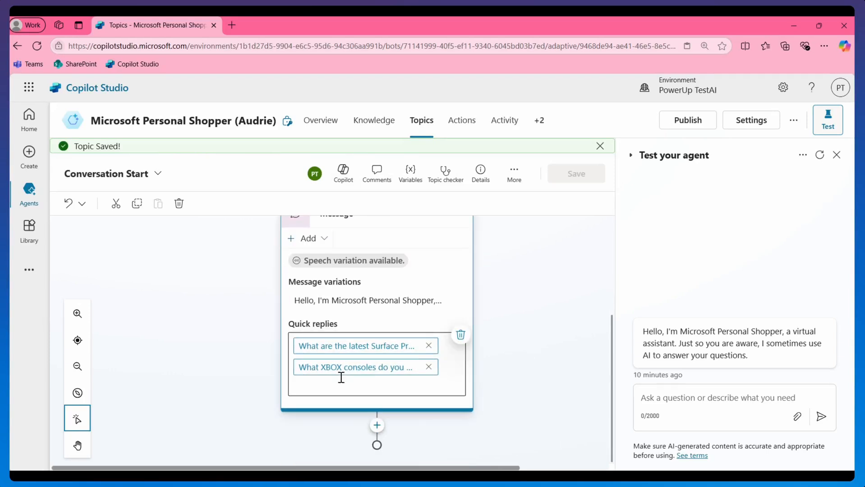
scroll(340, 376, up, 5)
click(820, 155)
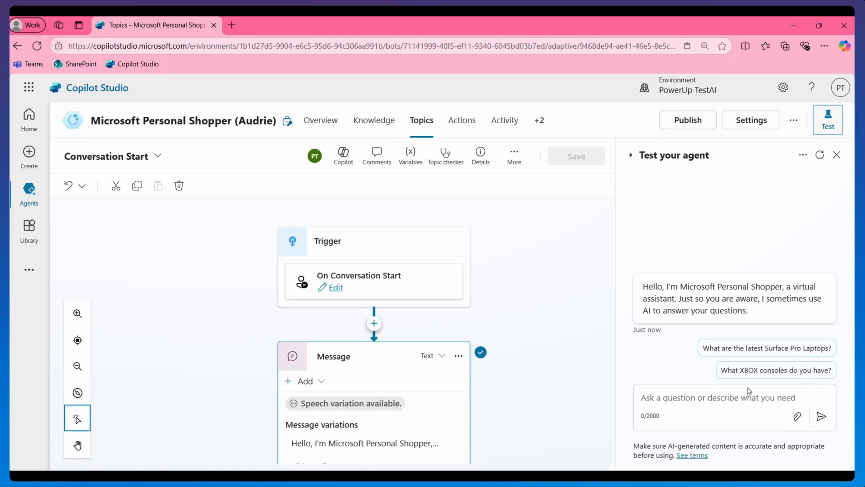
- Turn on tracking between topics for the agent's test chat
click(803, 157)
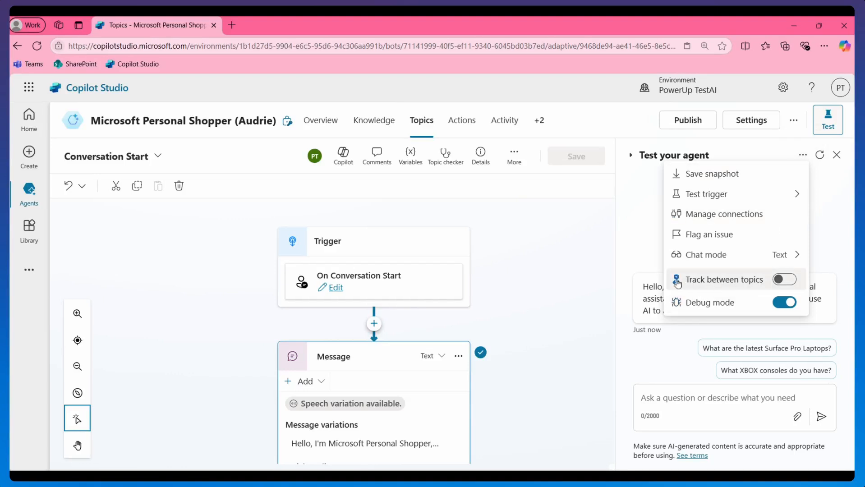
click(792, 284)
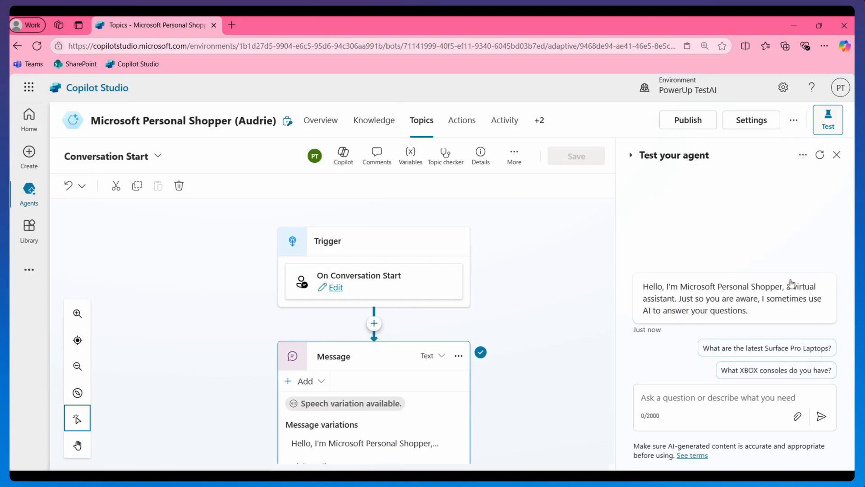
click(802, 156)
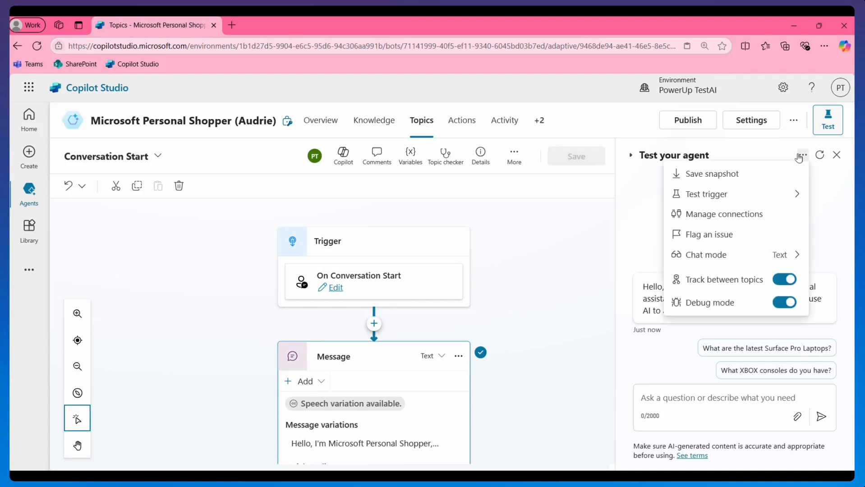
click(838, 237)
click(679, 400)
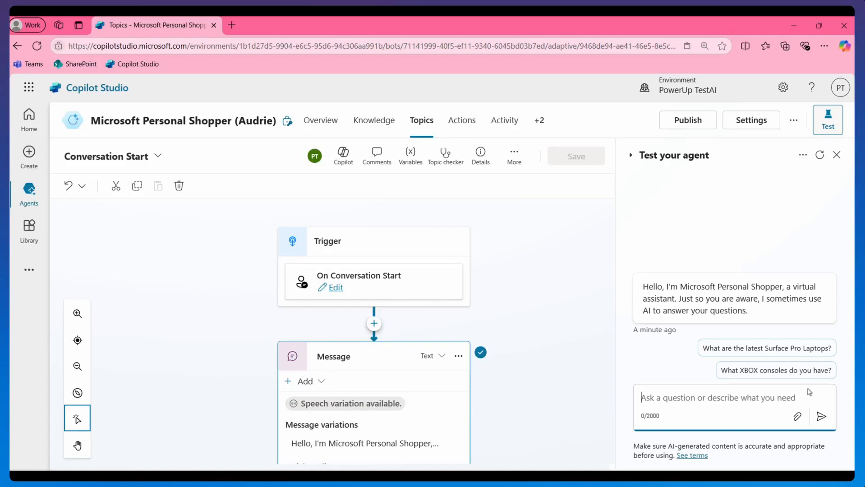
- Review the agent's list of system topics
click(425, 125)
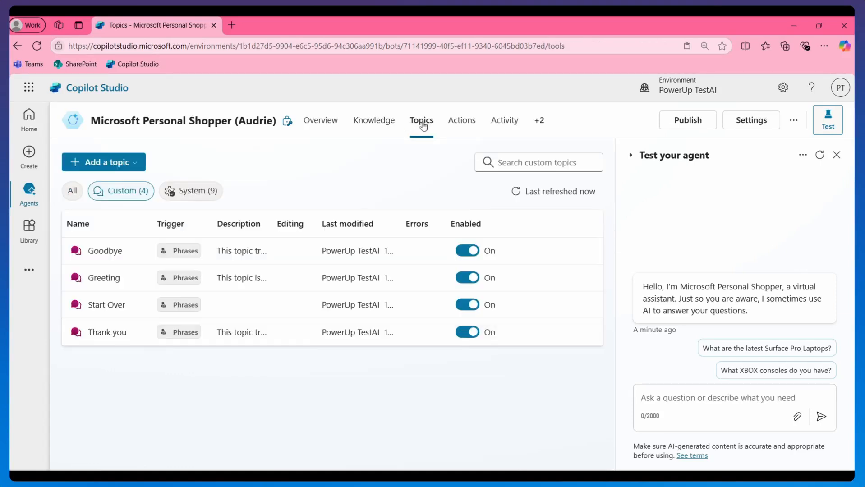
click(197, 194)
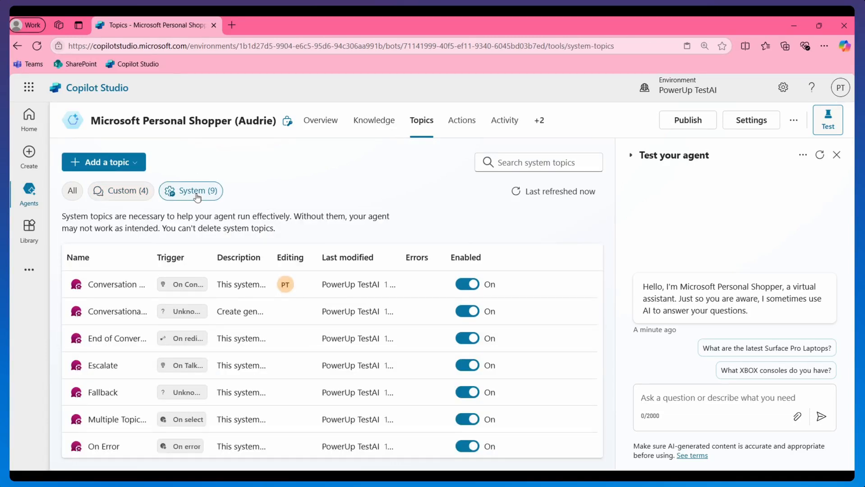
scroll(124, 300, down, 2)
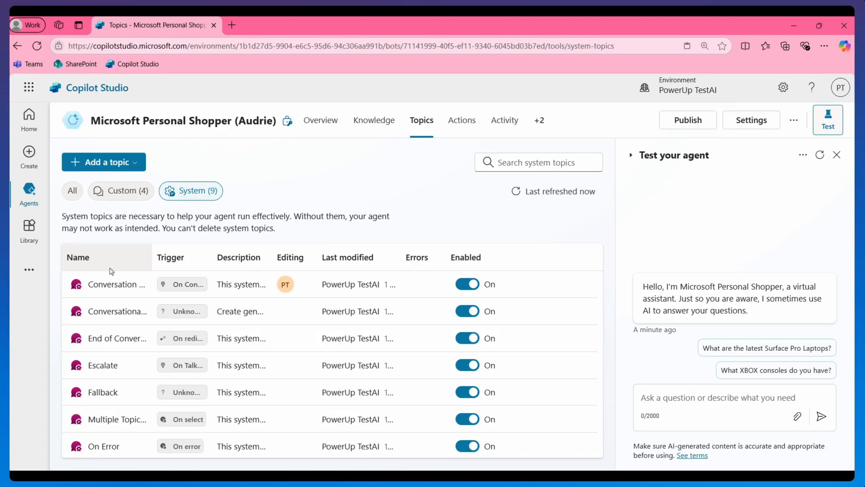
- Return to the agent's overview, send the quick reply about the latest Surface Pro laptops in the test chat, and read the answer
click(320, 126)
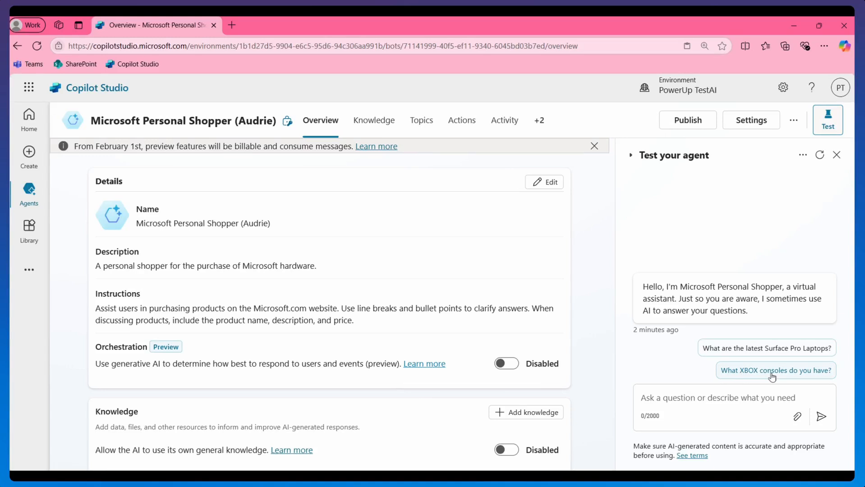
click(759, 352)
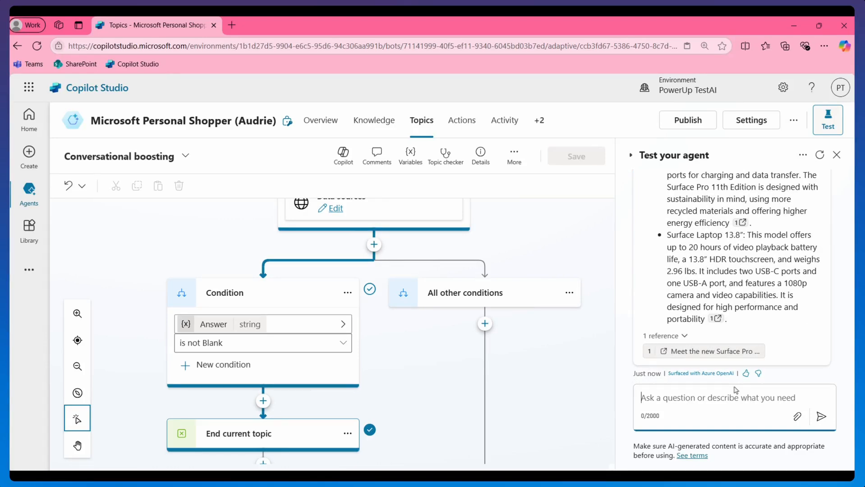
scroll(807, 287, up, 10)
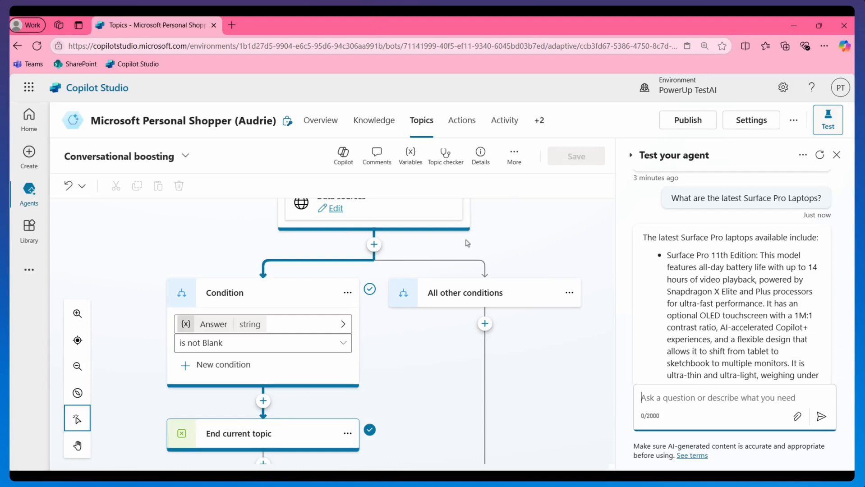
- Examine the path of the Surface Pro answer through the nodes of the Conversational boosting topic
scroll(532, 236, up, 5)
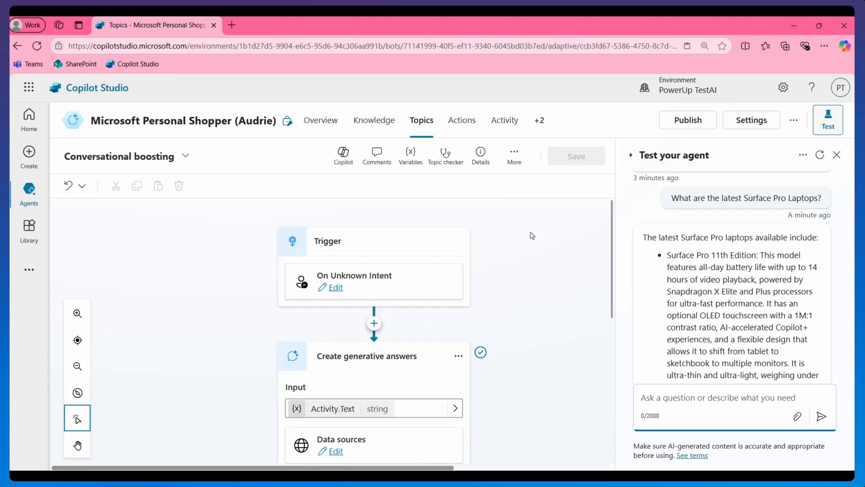
scroll(533, 235, down, 3)
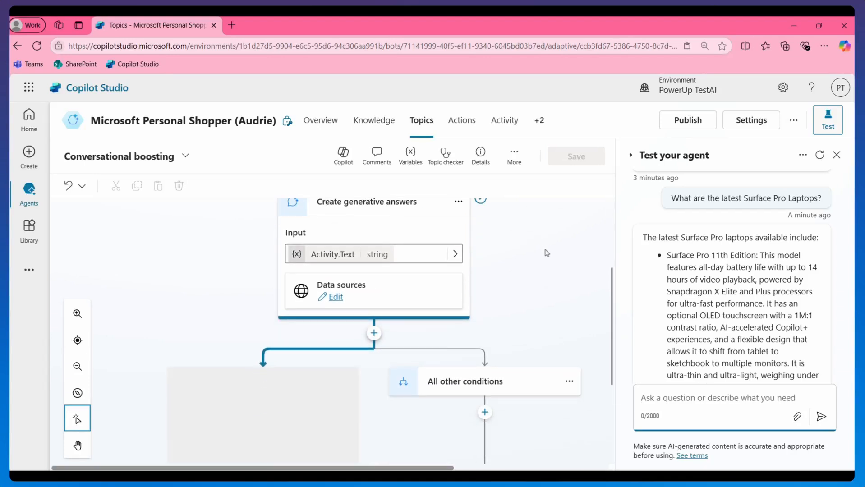
scroll(547, 254, up, 1)
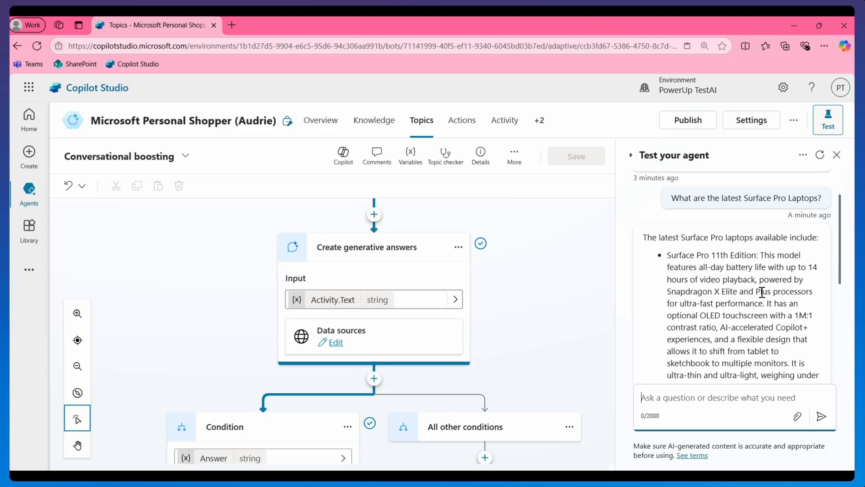
- Create a blank topic from the agent's topic list and name it XBOX
click(420, 122)
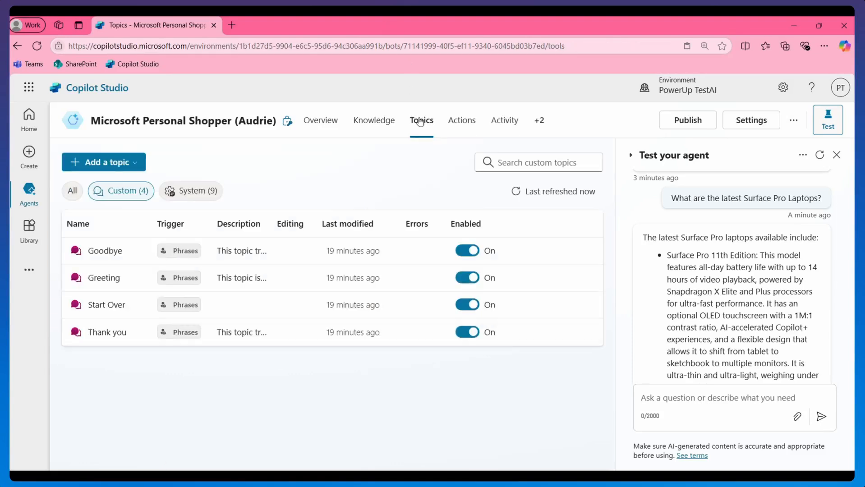
click(107, 168)
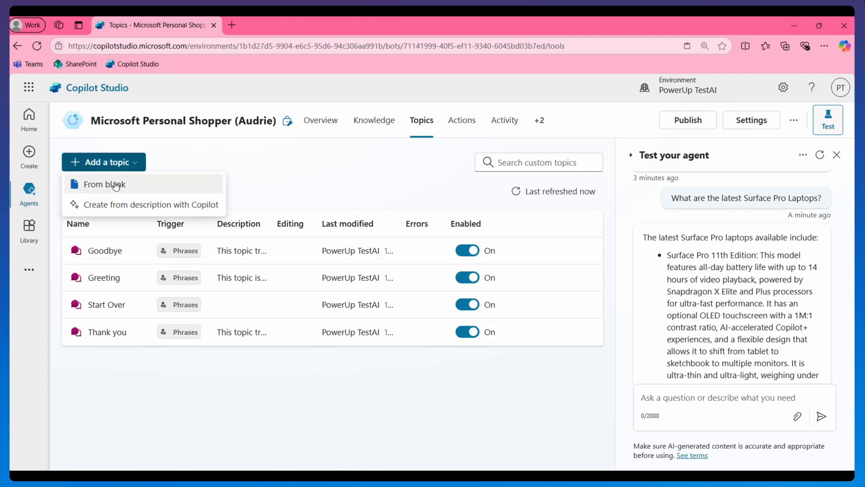
click(116, 185)
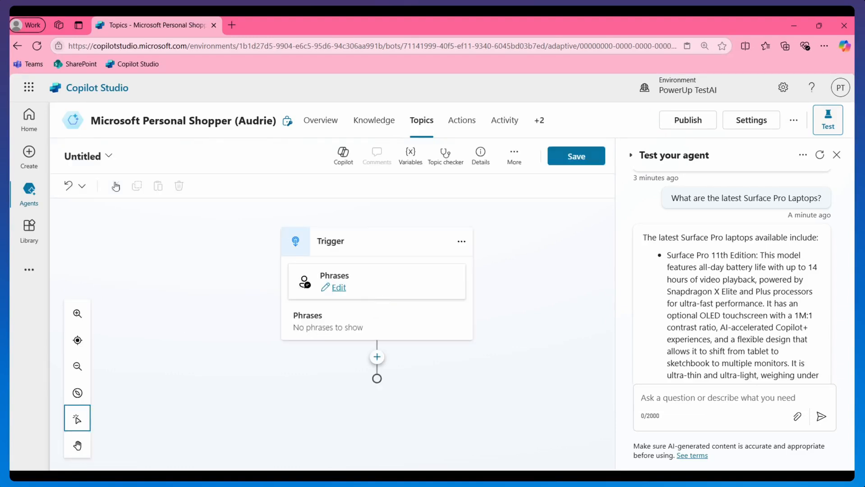
click(84, 156)
text(XBOX)
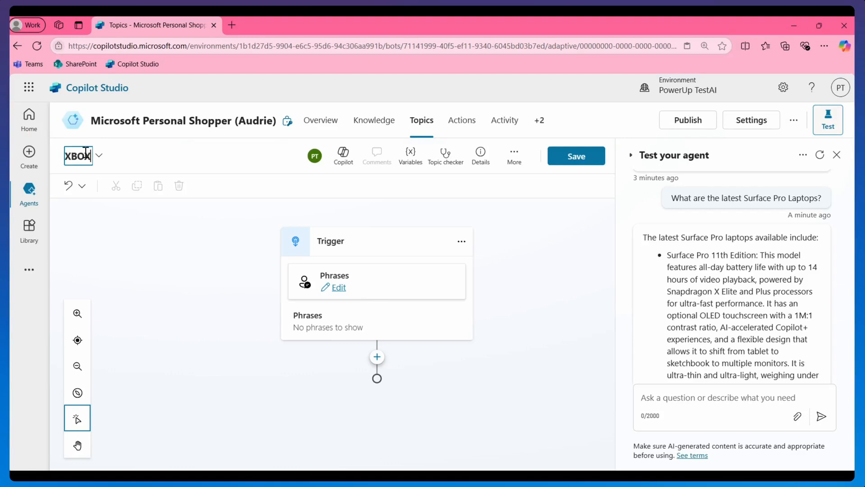
click(344, 291)
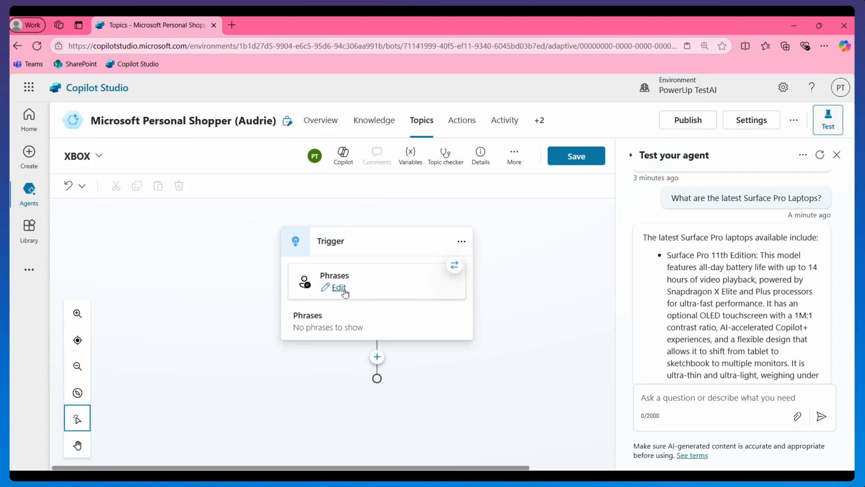
- Open the XBOX topic's trigger phrases for editing and add the phrase "XBOX"
click(339, 289)
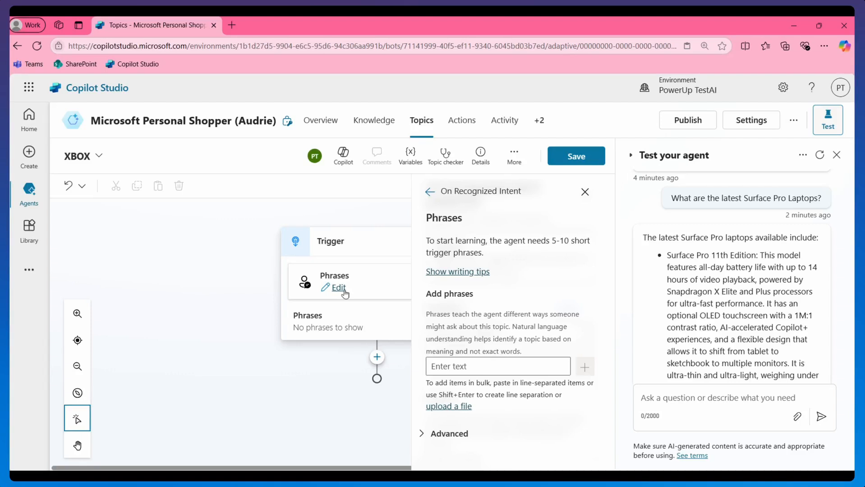
click(472, 365)
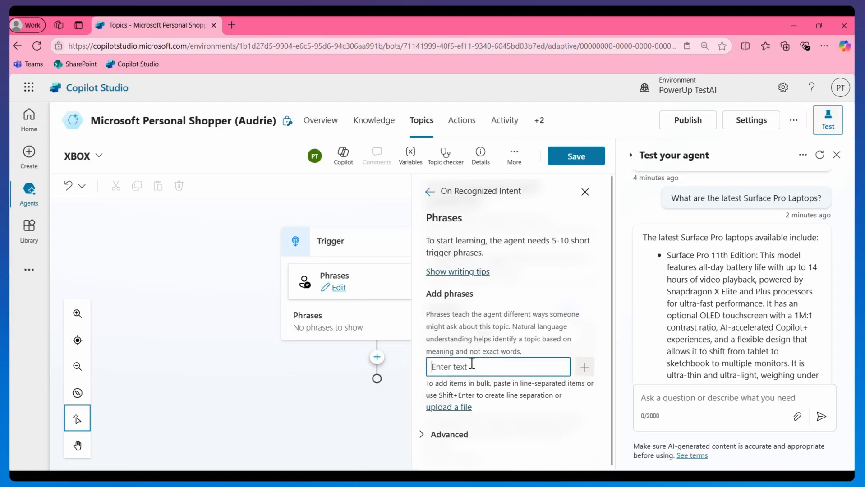
text(XBOX)
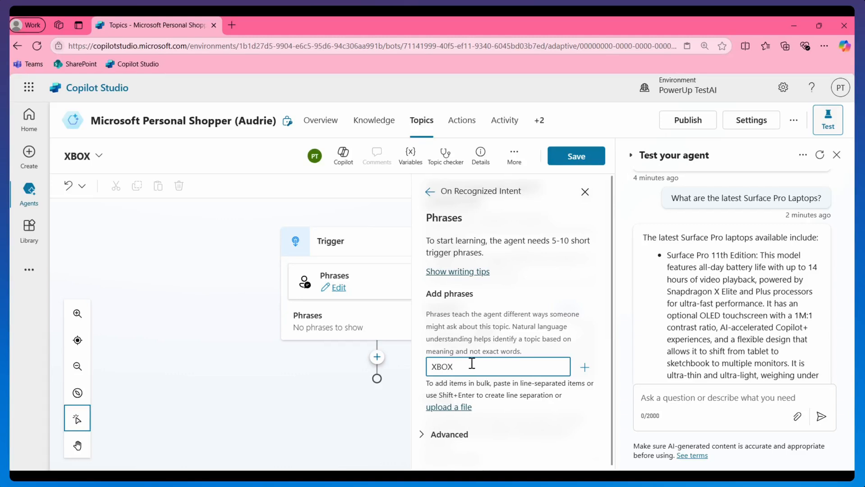
key(Return)
text(X)
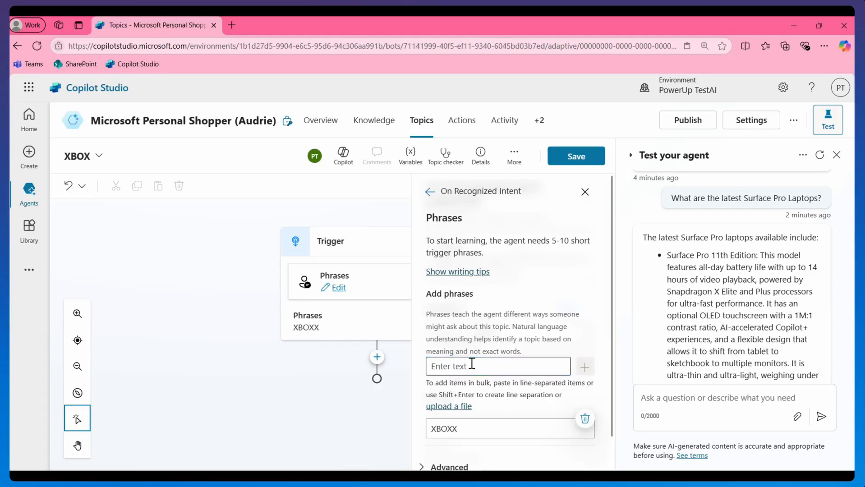
key(BackSpace)
- Add "Xbox Consoles" and "Xbox Series X" as trigger phrases and save the topic
click(463, 369)
text(X)
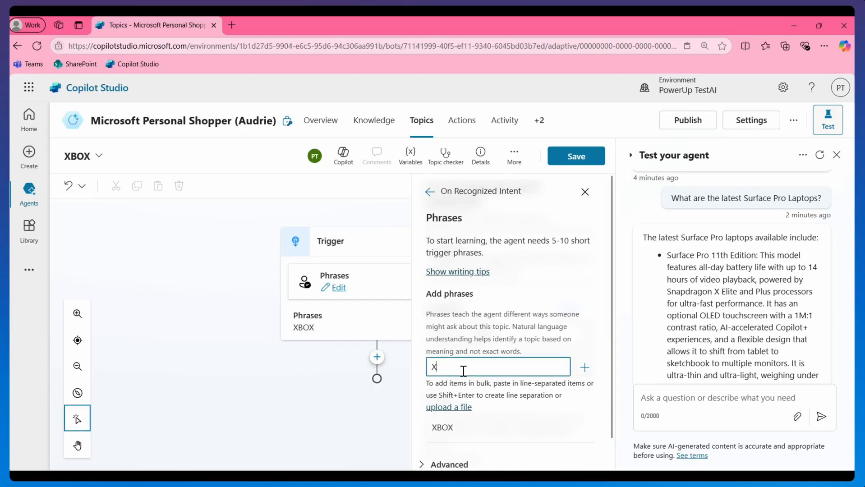
text(box Consoles)
click(585, 367)
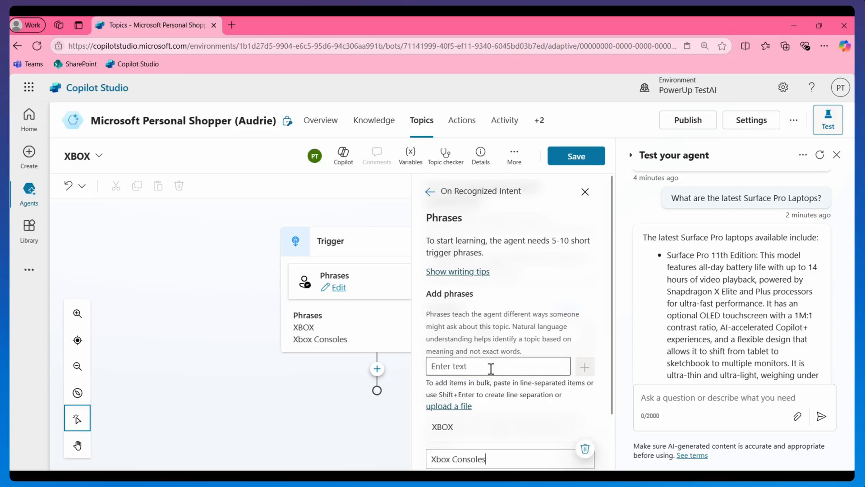
click(491, 368)
text(X)
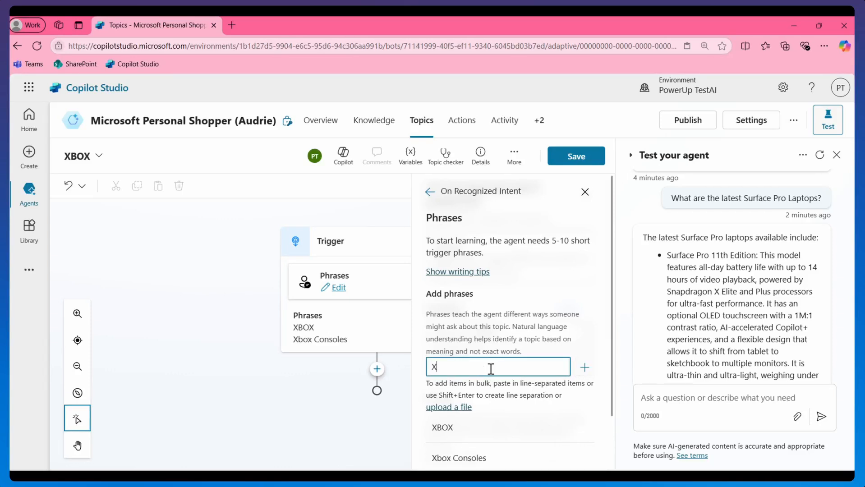
text(box Series X)
click(583, 369)
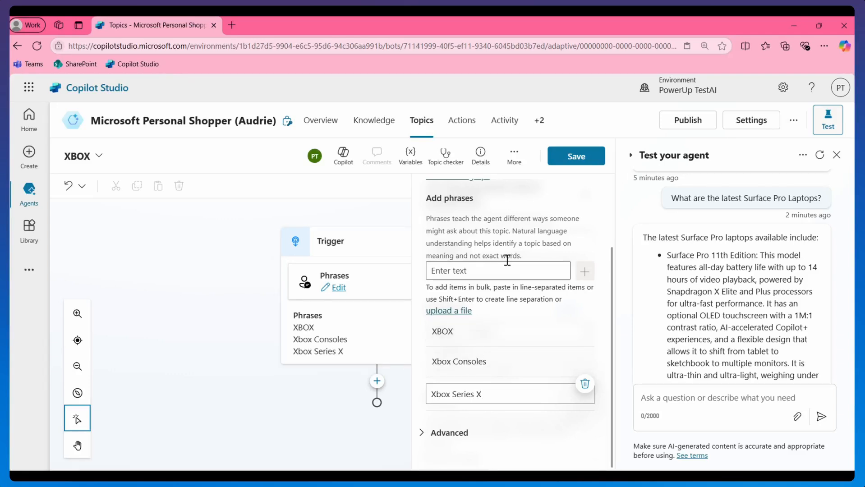
click(574, 156)
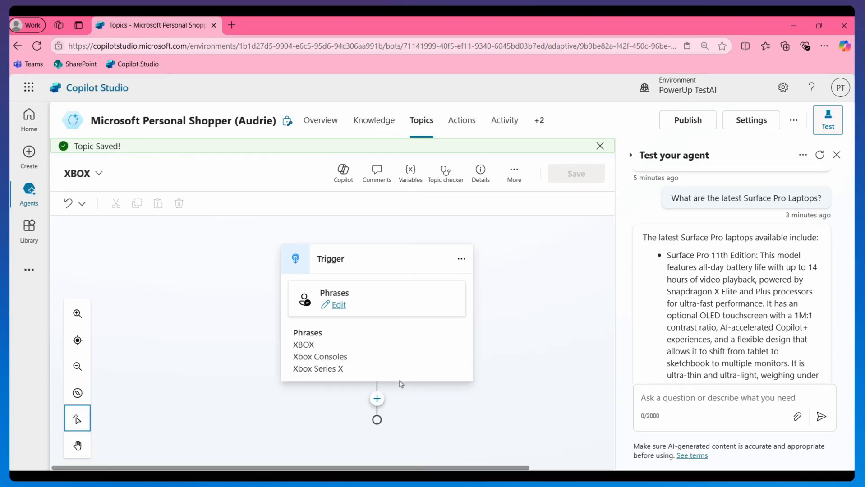
- Add a message node below the trigger with the text "Did you know about our new XBOX Store?"
click(377, 399)
click(384, 441)
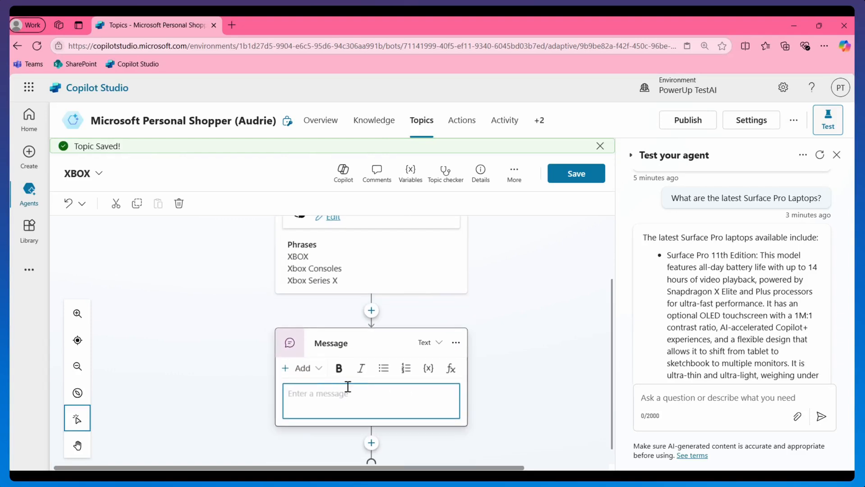
text(Did )
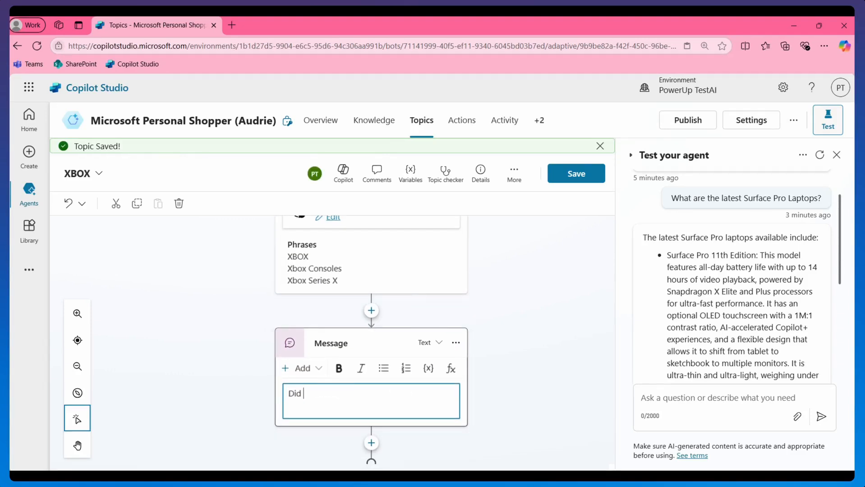
text(you know about o)
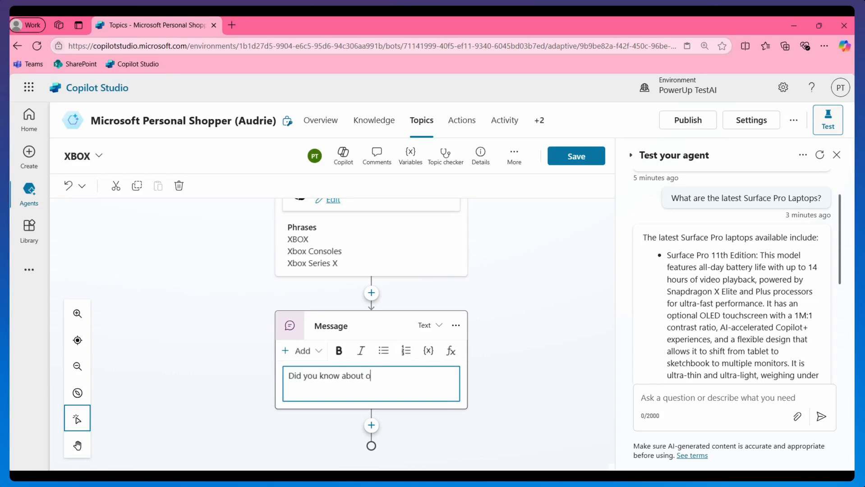
text(ur new XBOX Store?)
key(Return)
text(.....)
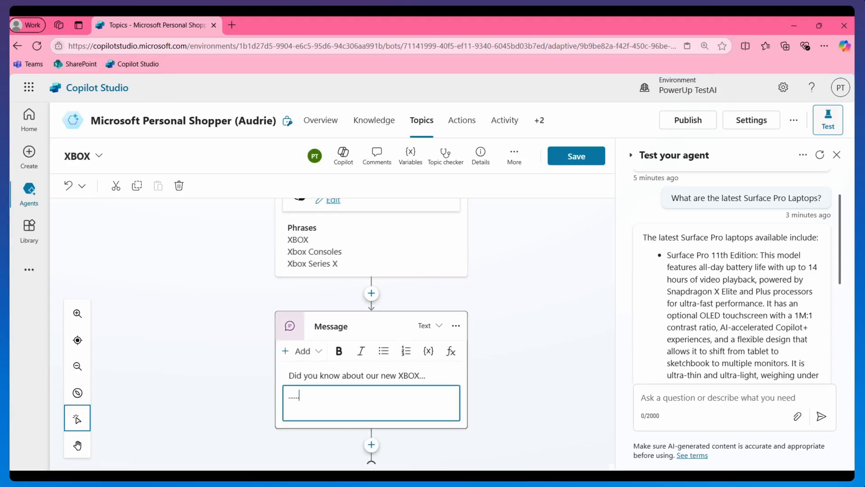
click(289, 396)
key(Delete)
key(Delete)
key(Delete)
key(Delete)
key(Delete)
key(Delete)
- Save the XBOX topic and check the wording of its message node
click(574, 158)
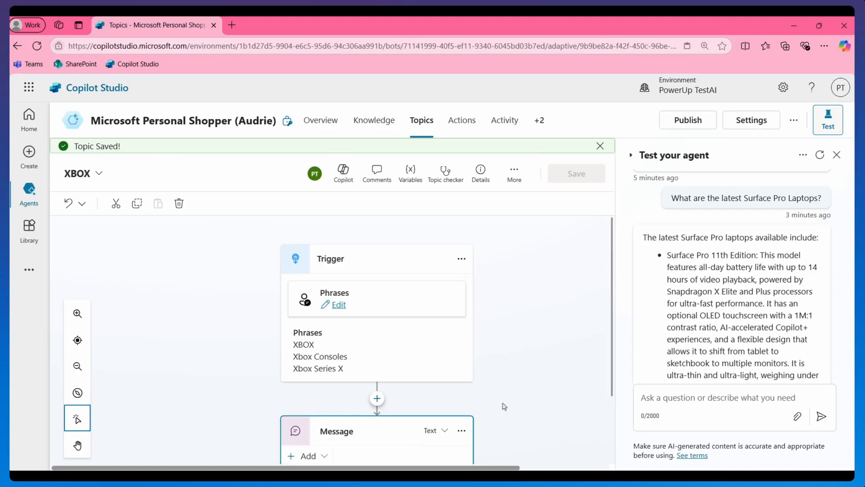
scroll(503, 408, down, 2)
click(420, 392)
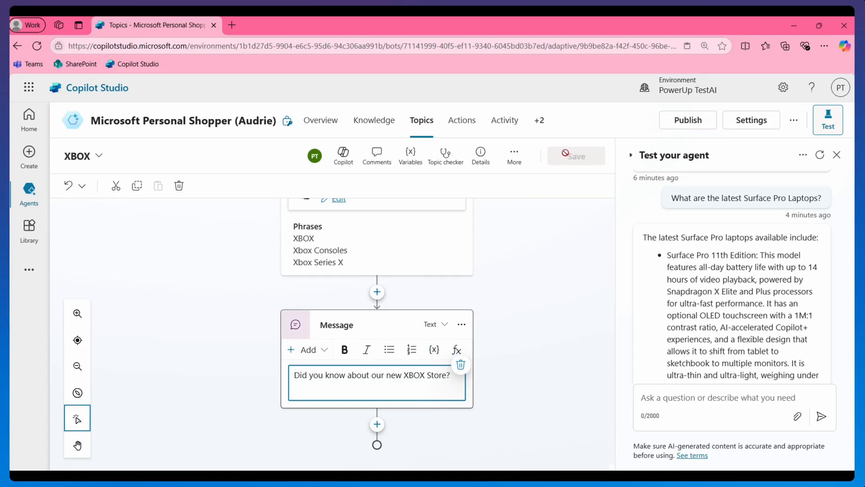
- Restart the agent's test conversation and return to the overview, dismissing the preview features notice
click(820, 155)
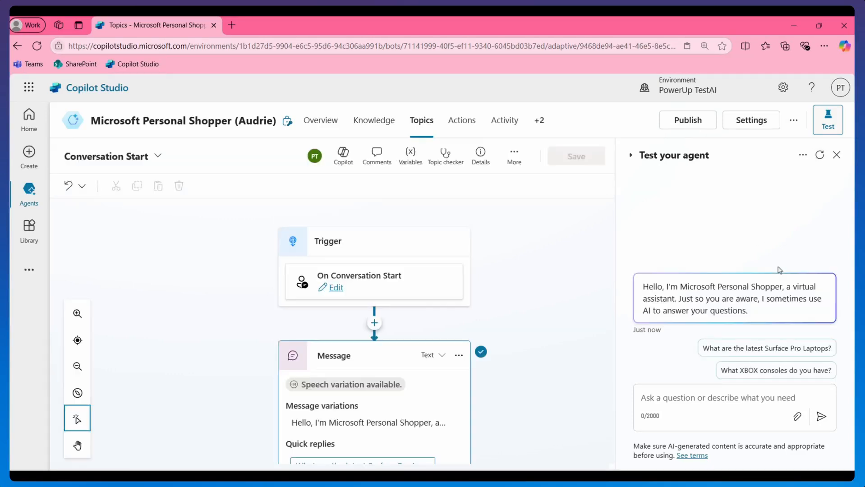
click(313, 126)
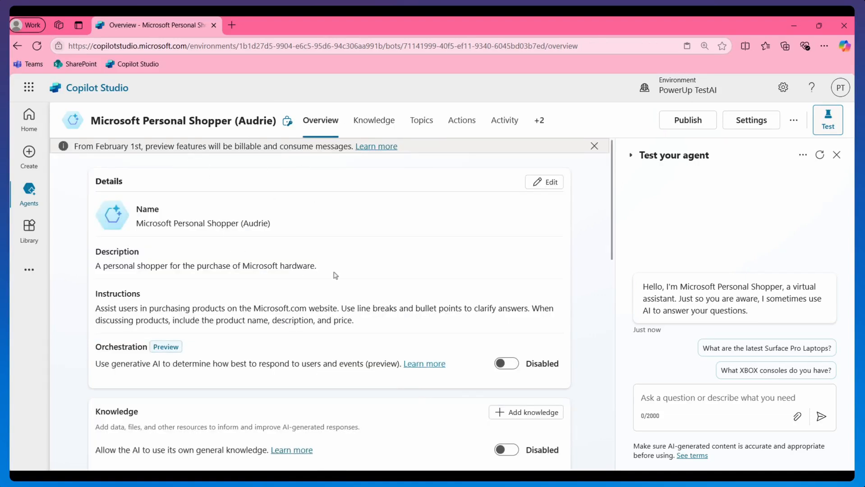
click(595, 147)
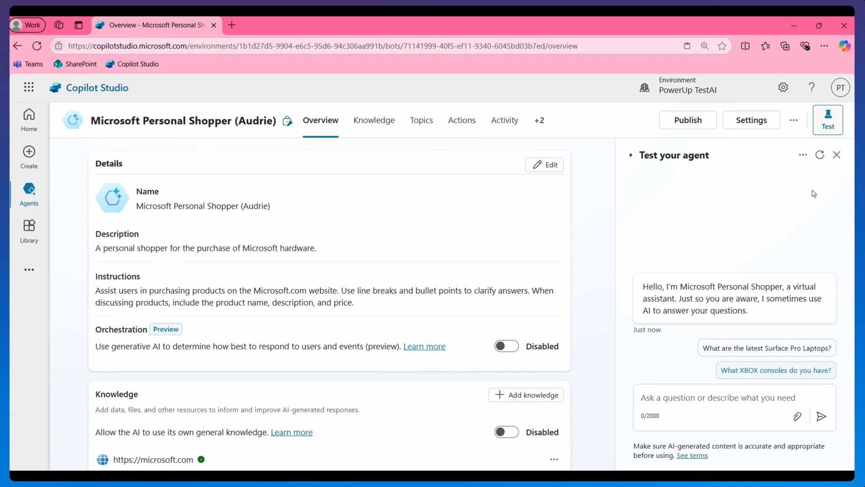
- Check the tracking between topics option, then send the quick reply "What XBOX consoles do you have?" and review the triggered topic
click(803, 154)
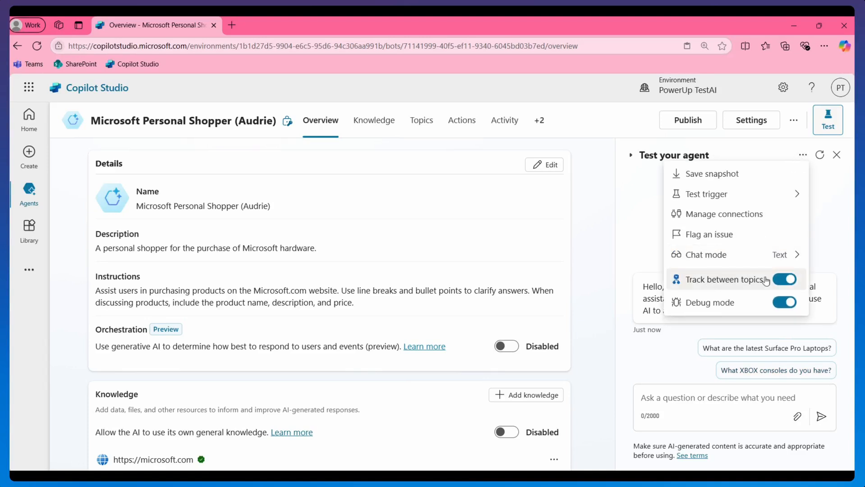
click(831, 228)
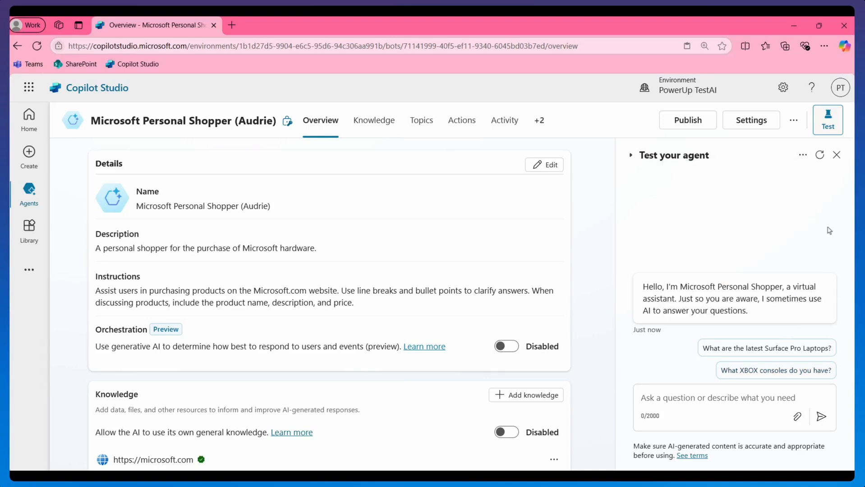
click(760, 372)
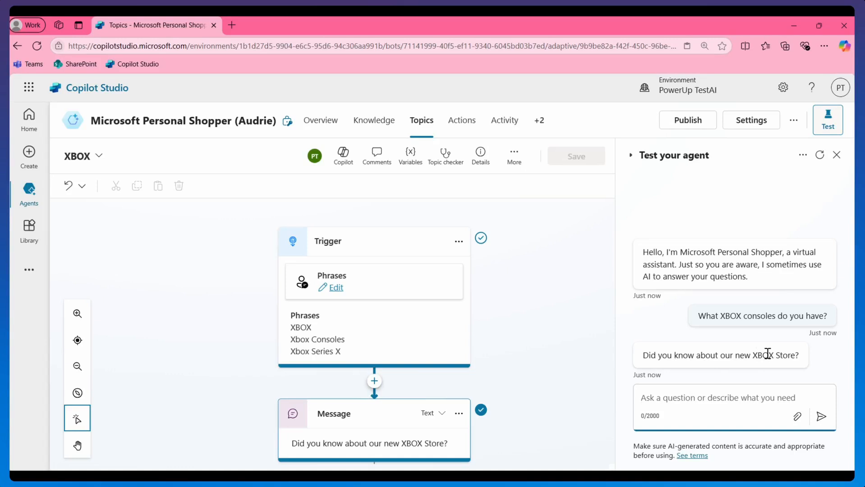
scroll(564, 403, down, 1)
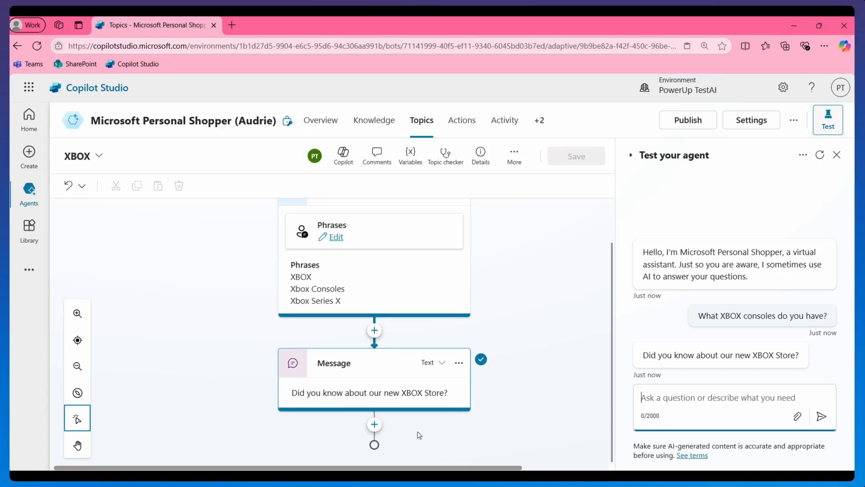
- Restart the test conversation, send the quick reply "What are the latest Surface Pro Laptops?" and trace the answer through the topic's nodes
click(820, 155)
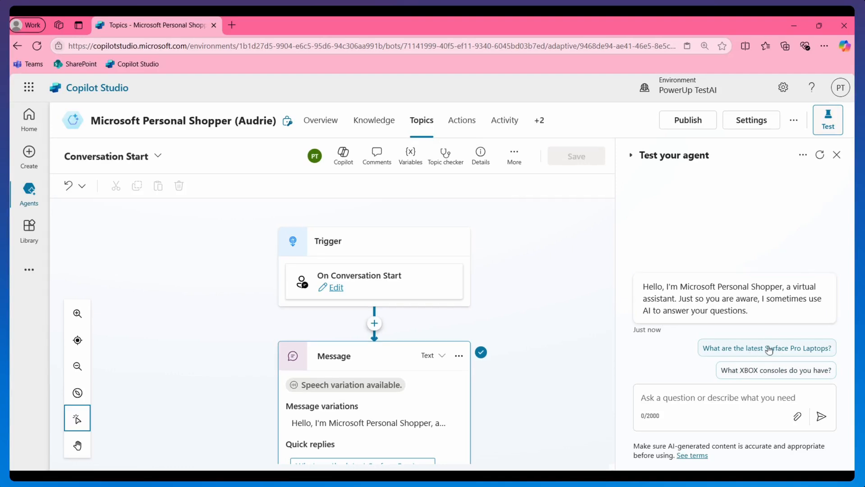
click(741, 353)
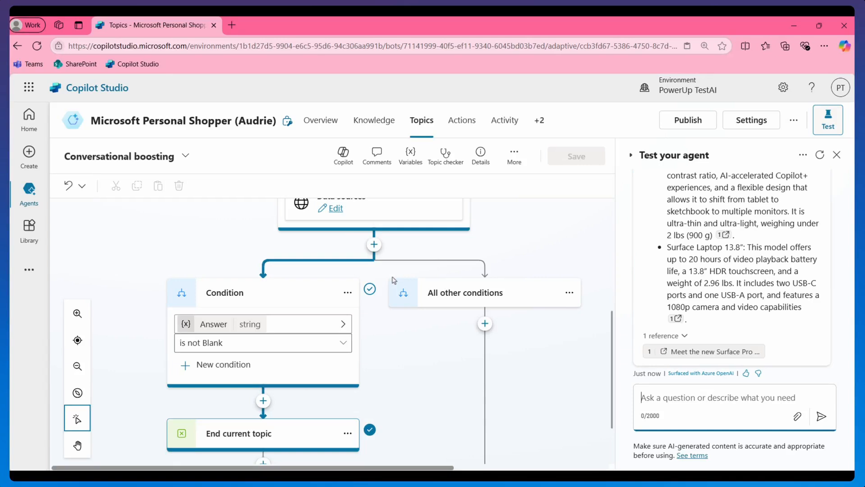
scroll(526, 266, up, 4)
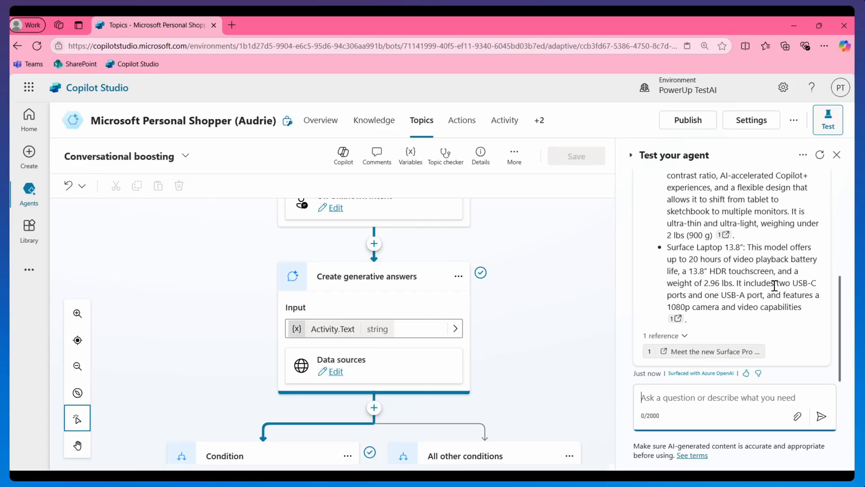
scroll(775, 285, up, 3)
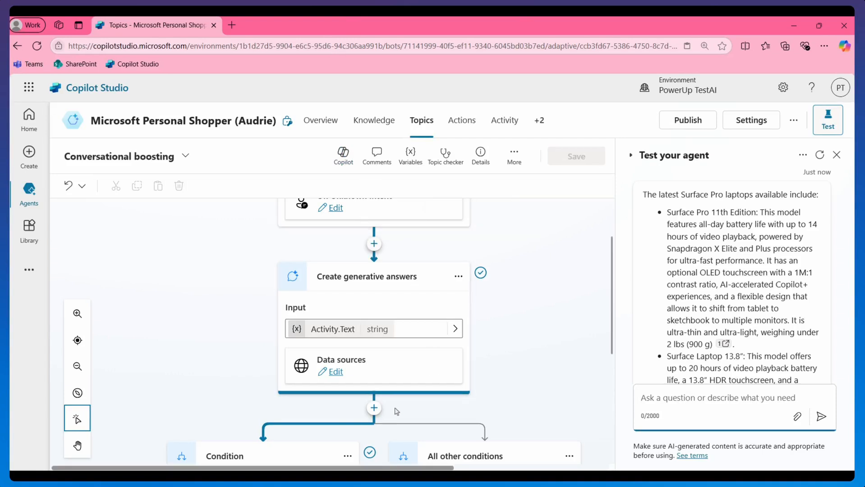
scroll(533, 298, down, 5)
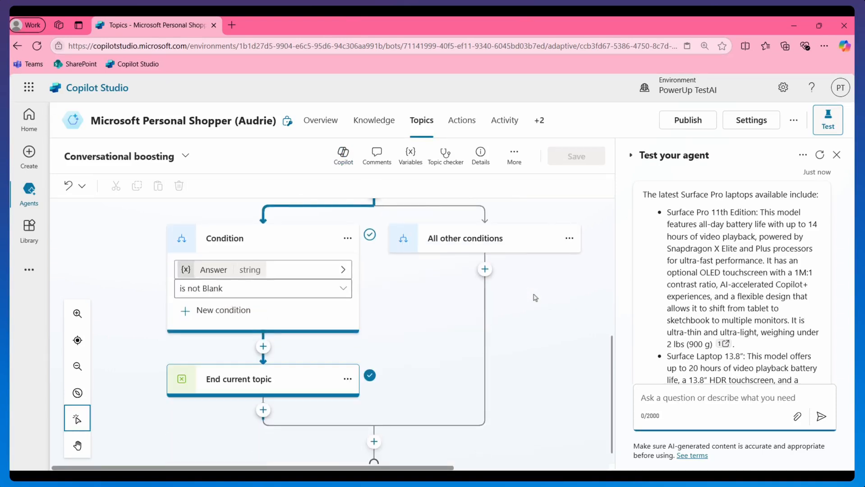
- Return to the topics list and review the agent's system topics with their triggers
scroll(536, 296, up, 5)
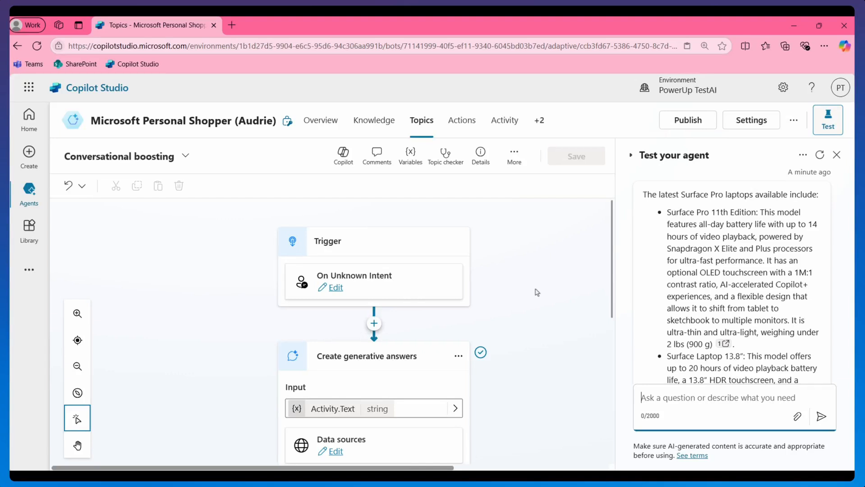
click(428, 120)
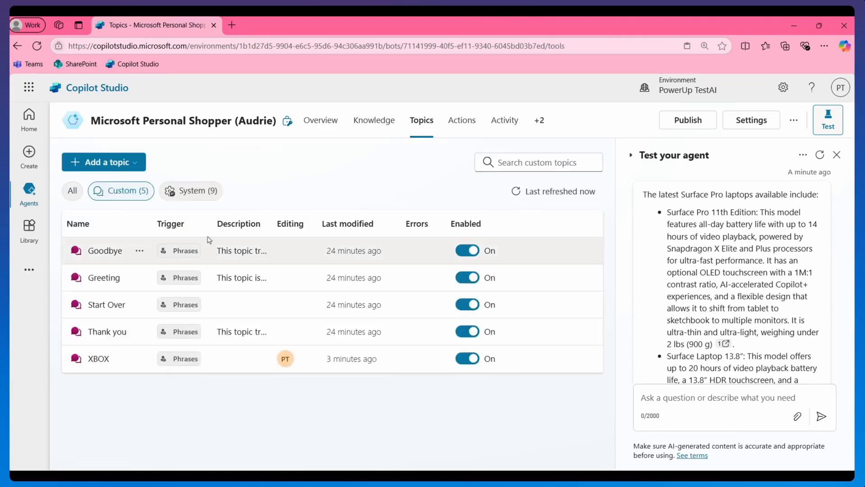
click(191, 192)
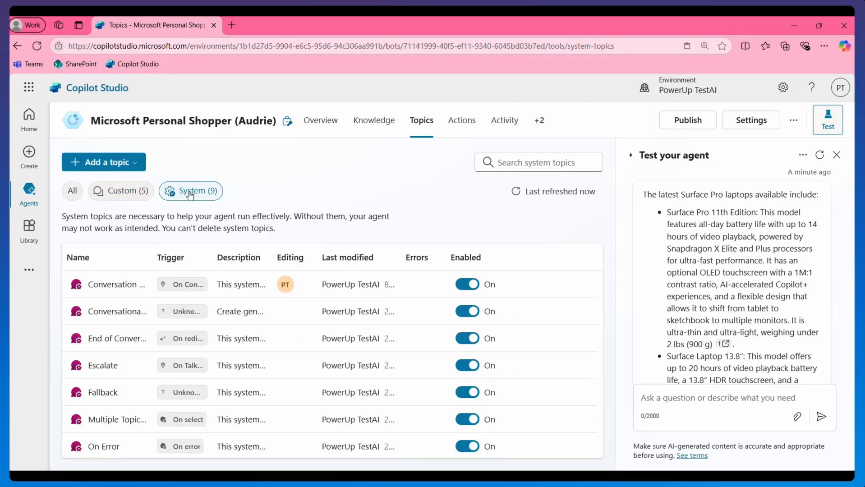
drag(154, 257, 228, 257)
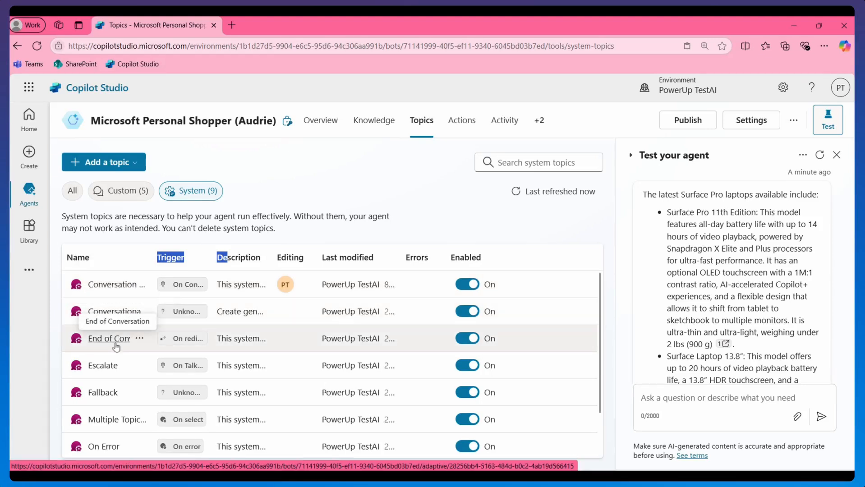
scroll(116, 346, down, 2)
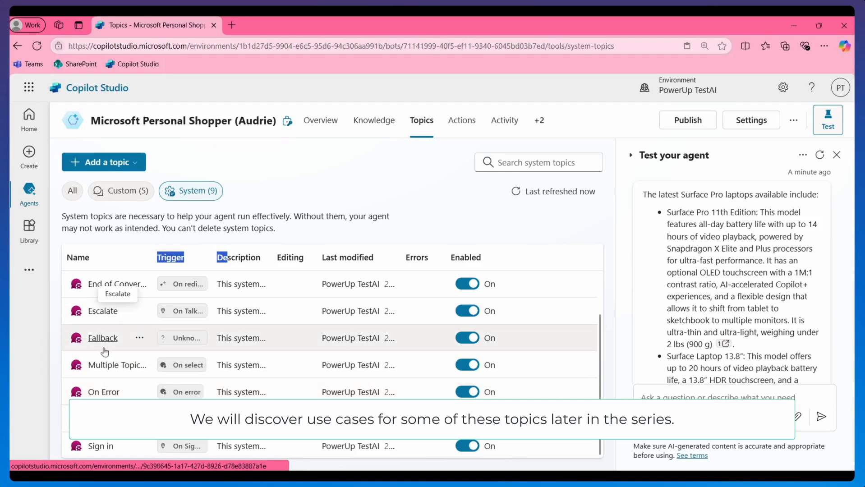
scroll(102, 370, up, 2)
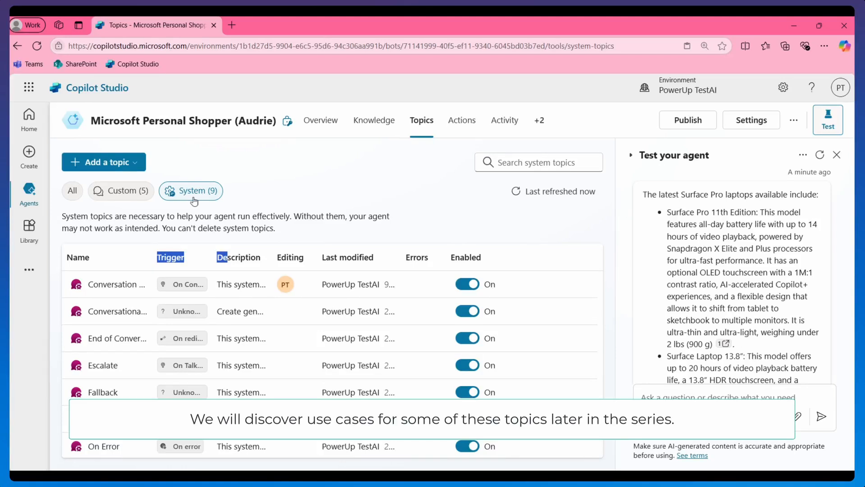
- Show the custom topics and open the XBOX topic to review its flow
click(119, 195)
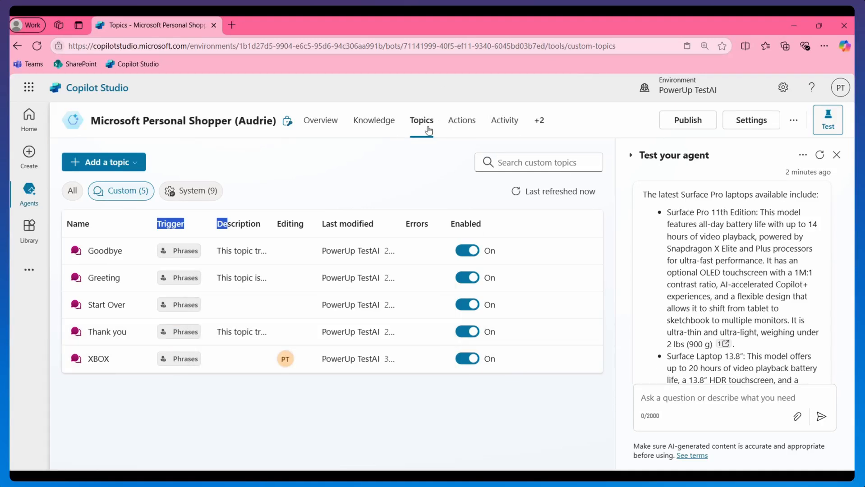
click(99, 359)
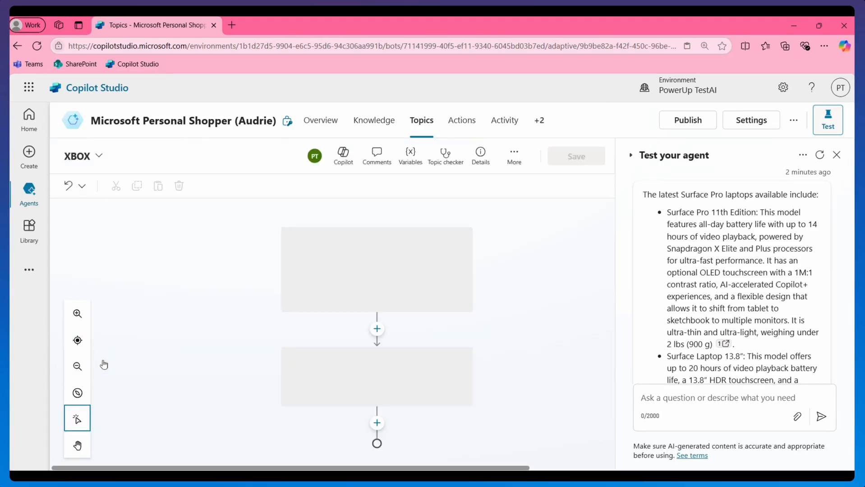
scroll(429, 318, down, 1)
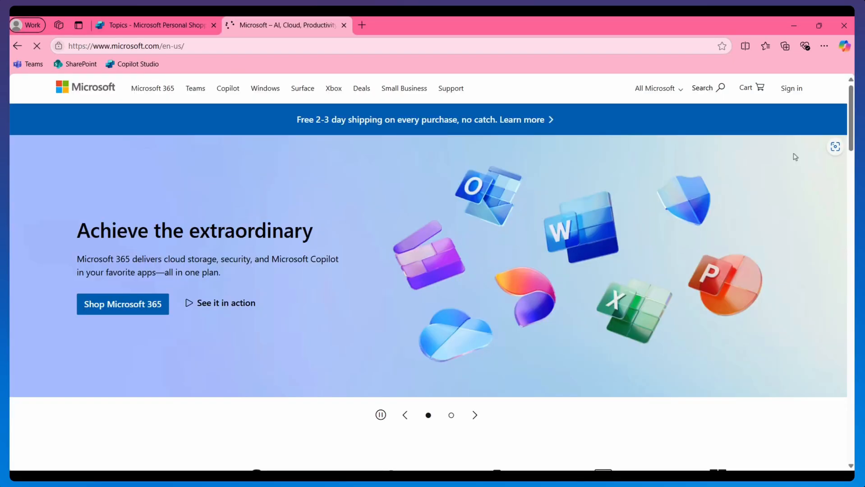
click(334, 89)
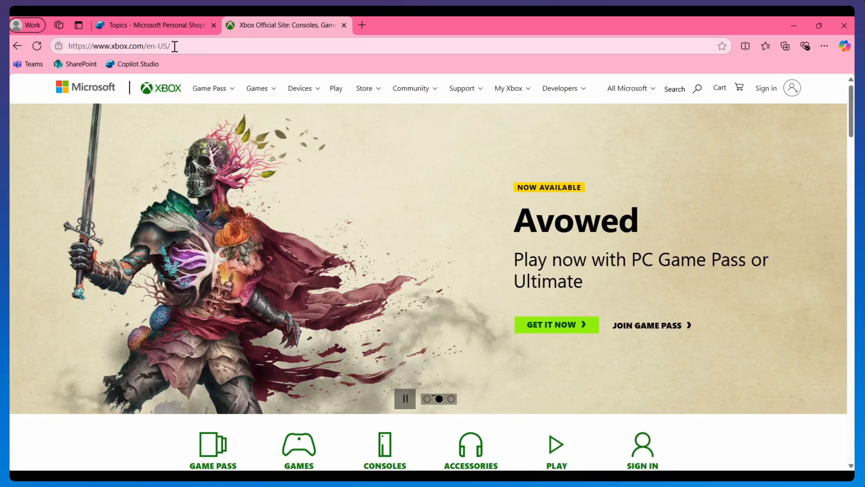
drag(154, 46, 80, 46)
right_click(128, 47)
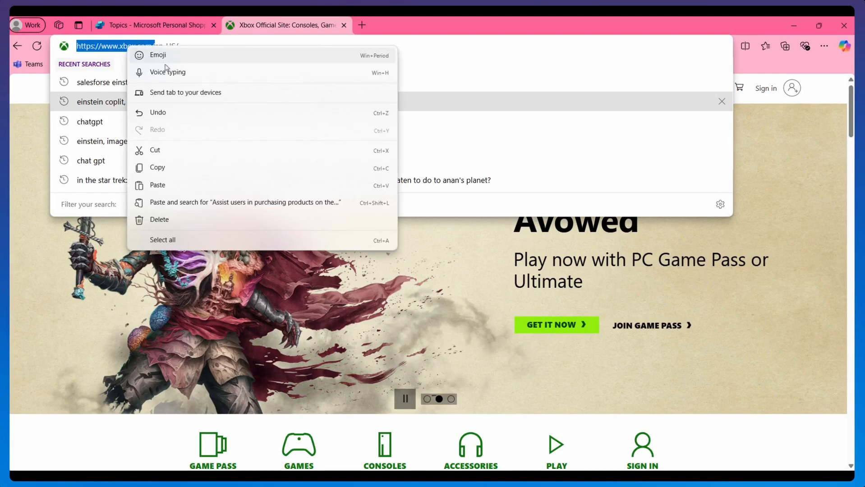
click(188, 167)
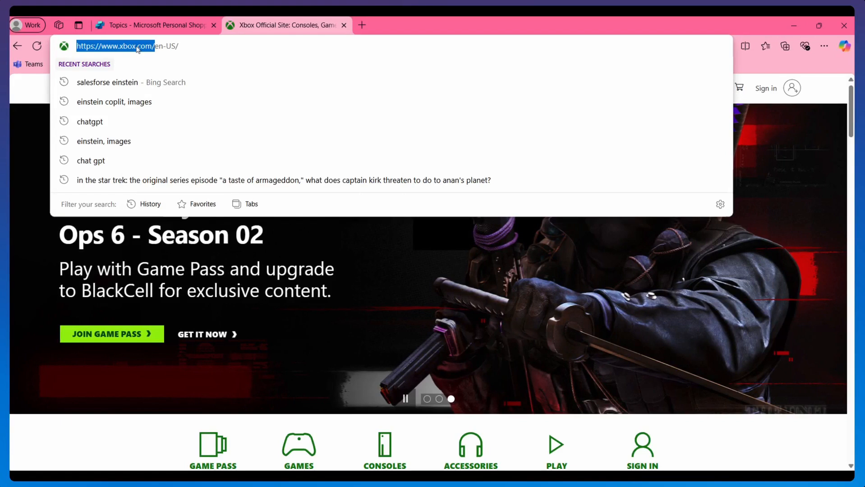
- Switch back to Copilot Studio and examine the Create generative answers node in the Conversational boosting system topic
click(163, 25)
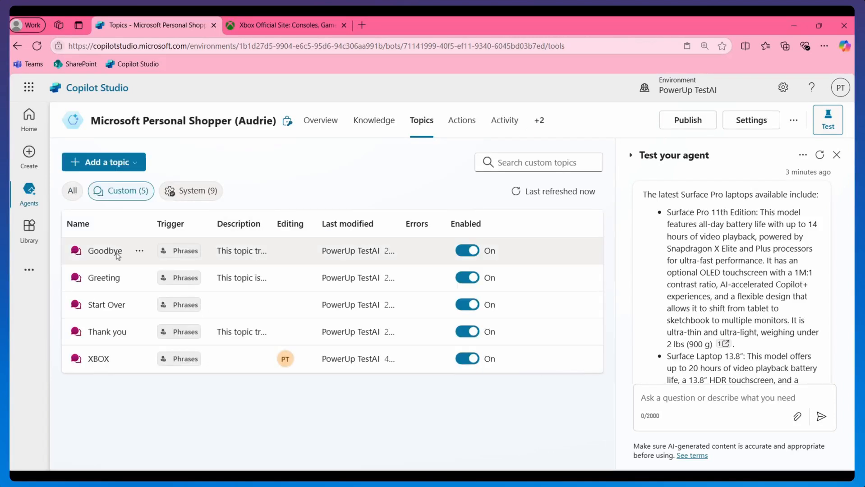
click(194, 192)
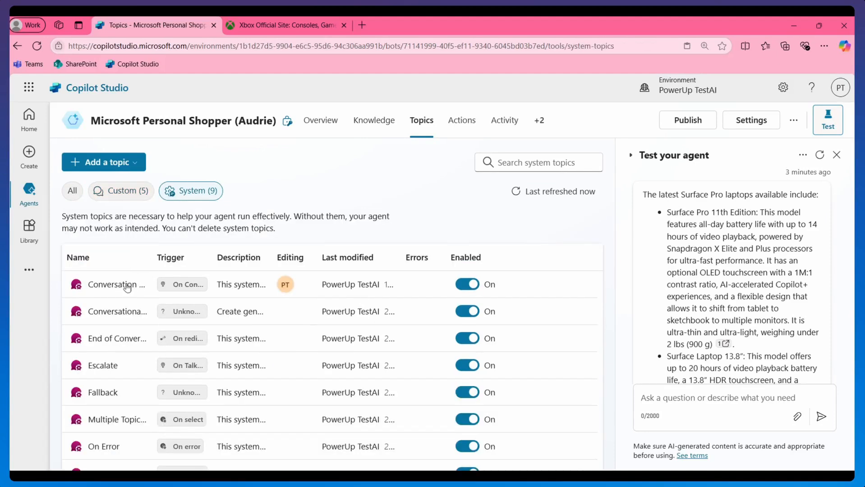
click(110, 315)
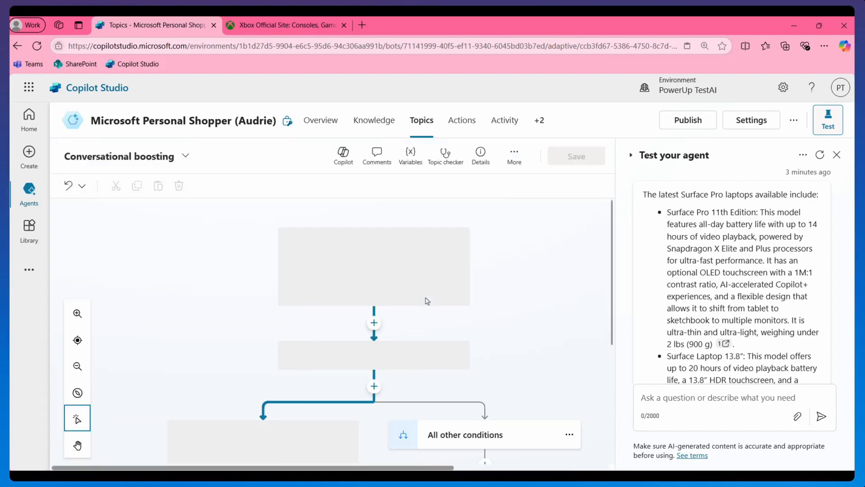
scroll(506, 310, down, 3)
scroll(505, 310, up, 1)
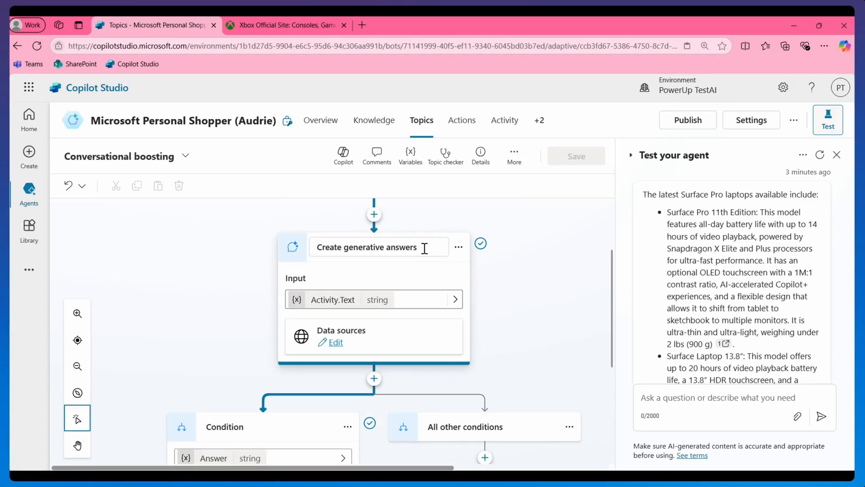
- Reopen the XBOX custom topic and delete its message node
click(426, 123)
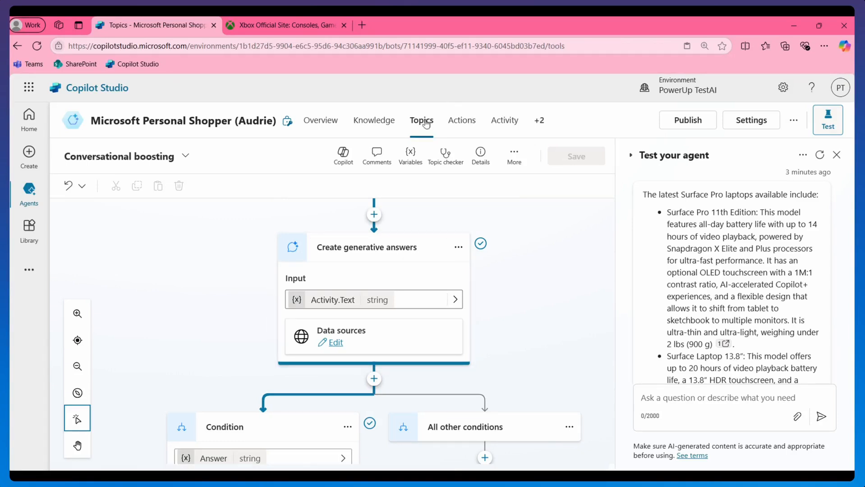
click(99, 361)
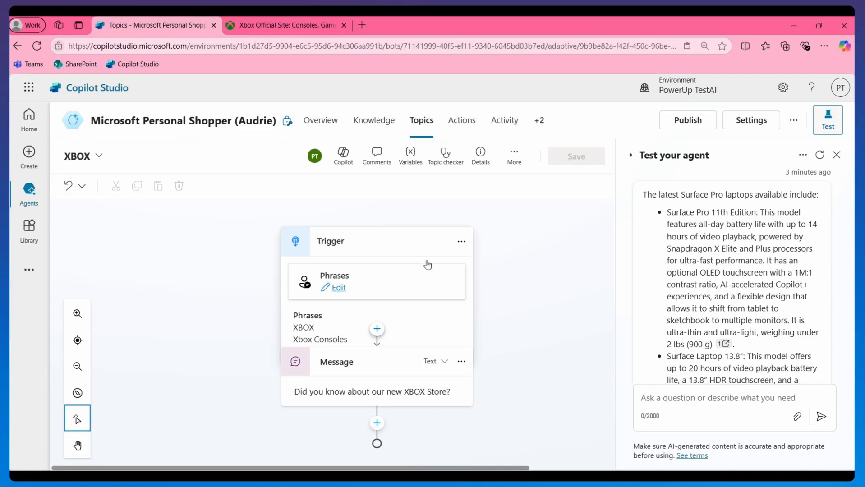
scroll(445, 269, down, 2)
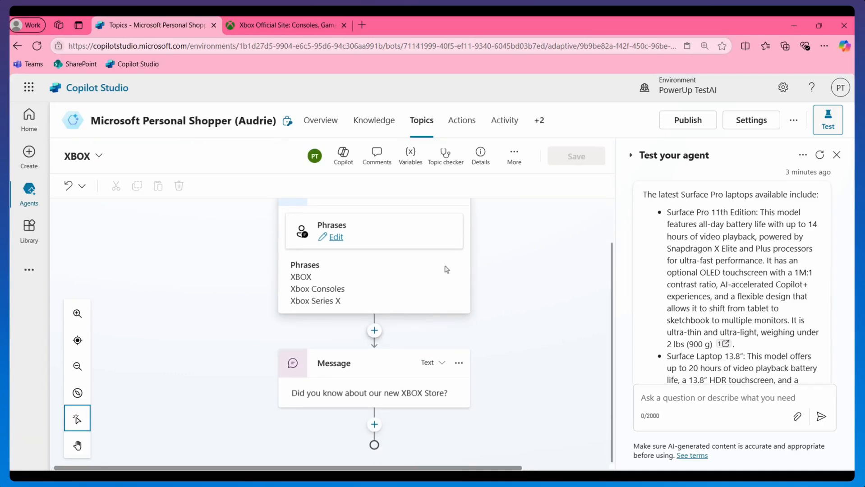
click(459, 363)
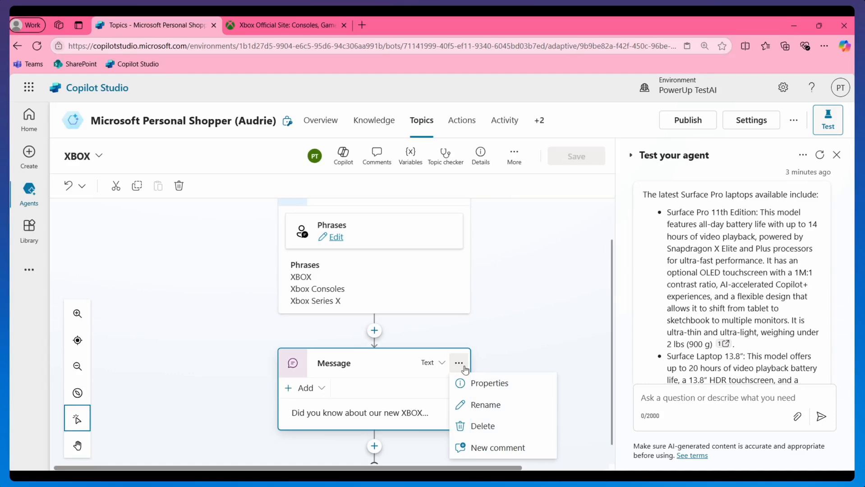
click(482, 426)
scroll(460, 367, up, 2)
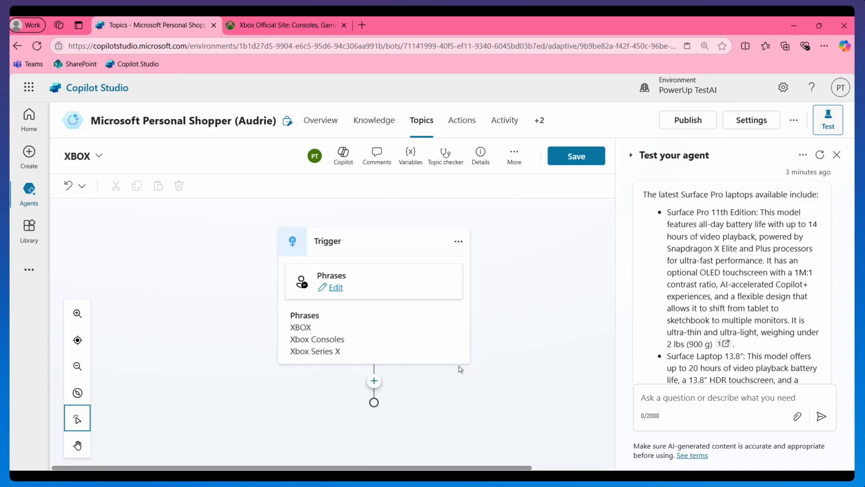
- Add a Generative answers node directly below the XBOX topic's trigger
click(372, 382)
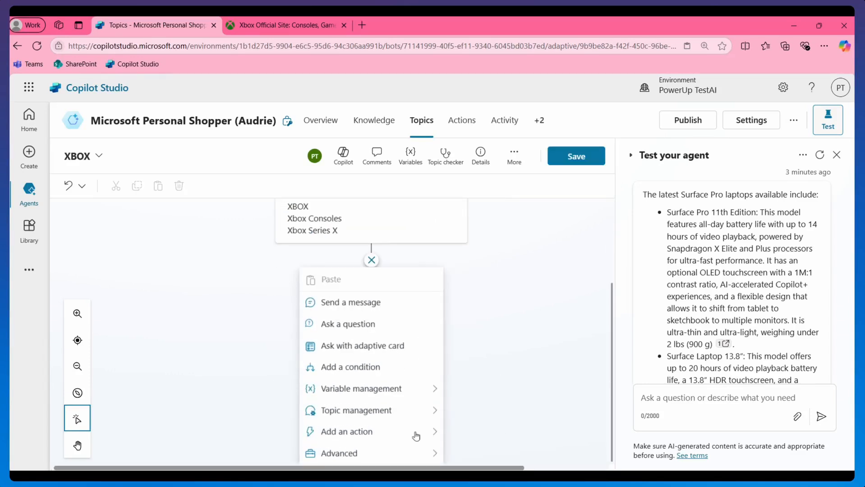
mouse_move(394, 459)
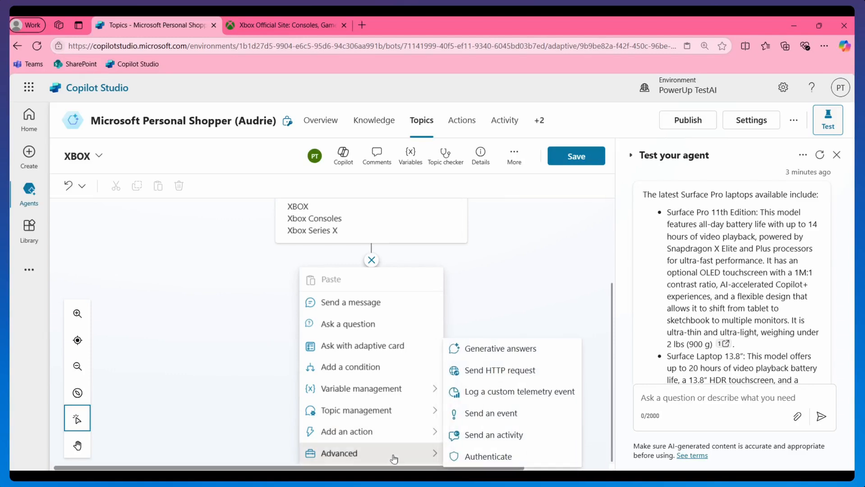
click(501, 349)
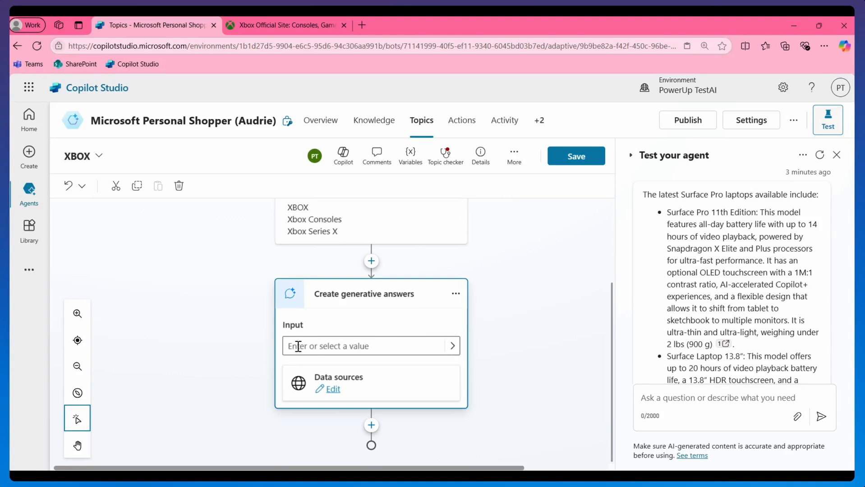
- Set the generative answers node's input to the system variable Activity.Text and check the other variable options without changing it
click(451, 347)
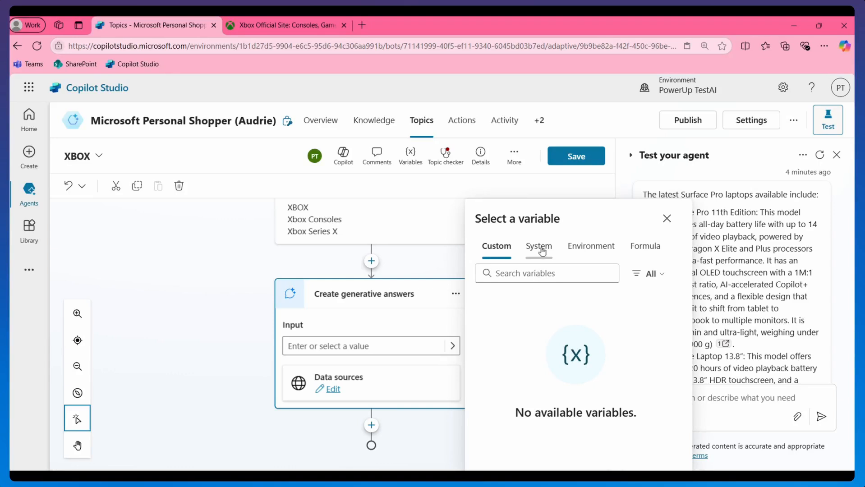
click(540, 248)
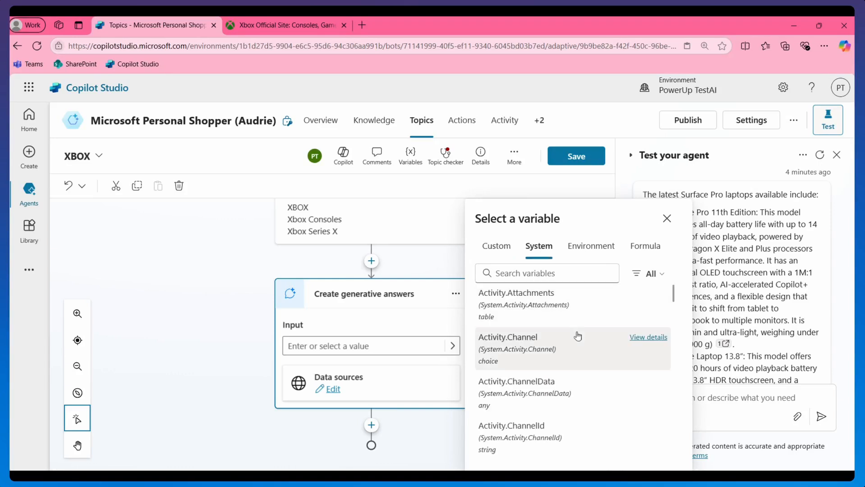
scroll(577, 343, down, 5)
scroll(578, 347, down, 4)
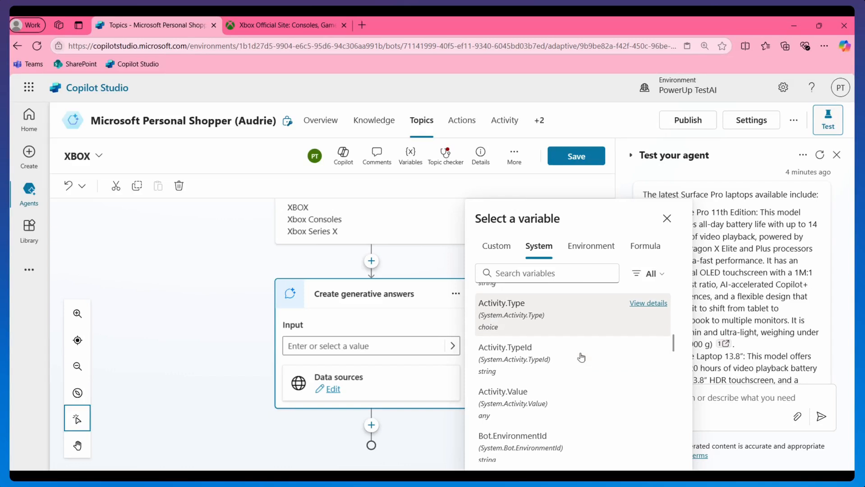
click(527, 335)
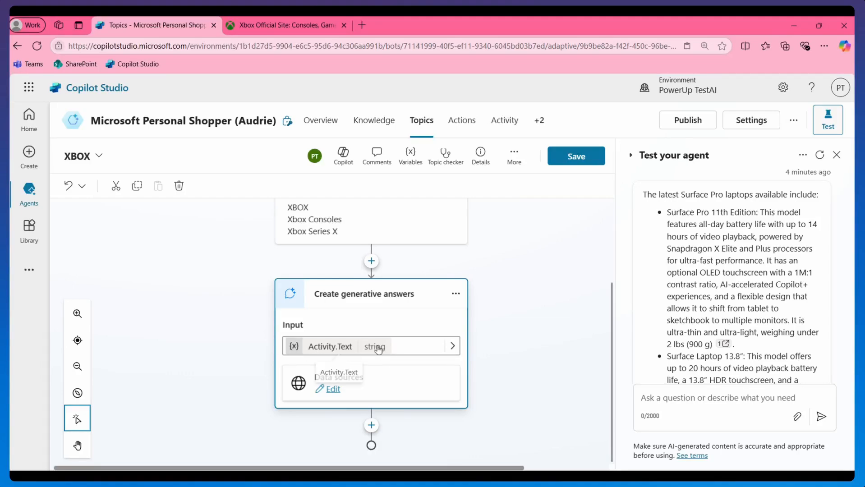
click(453, 347)
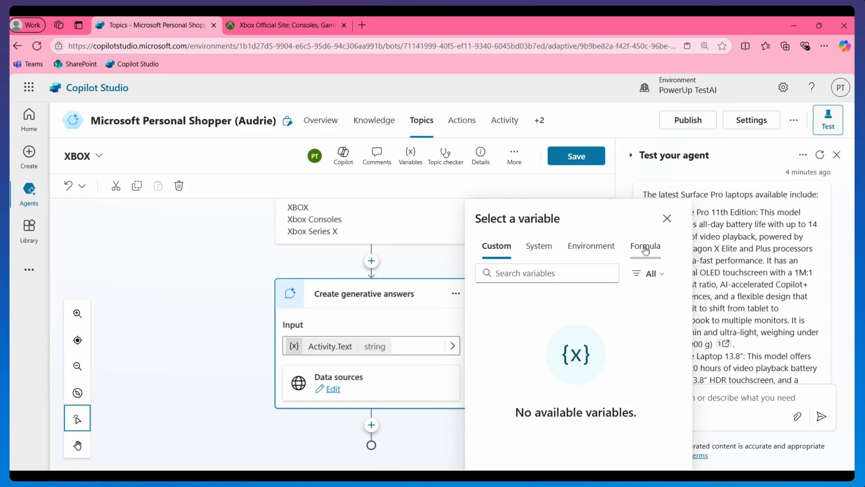
click(667, 219)
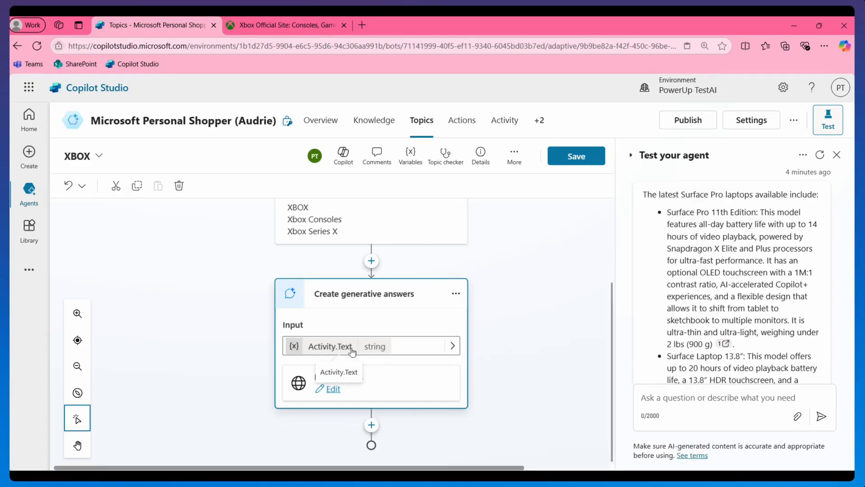
scroll(745, 225, up, 1)
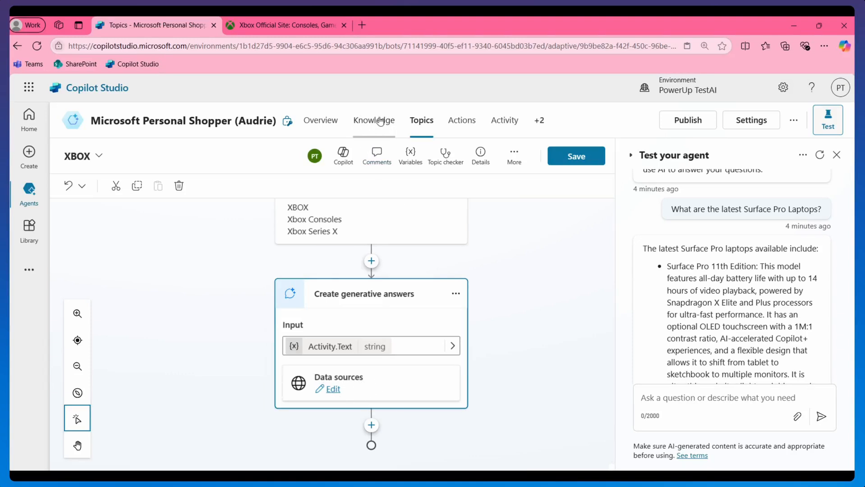
- Open the generative answers node's data source properties and check the Search only selected sources option, leaving it off
click(332, 391)
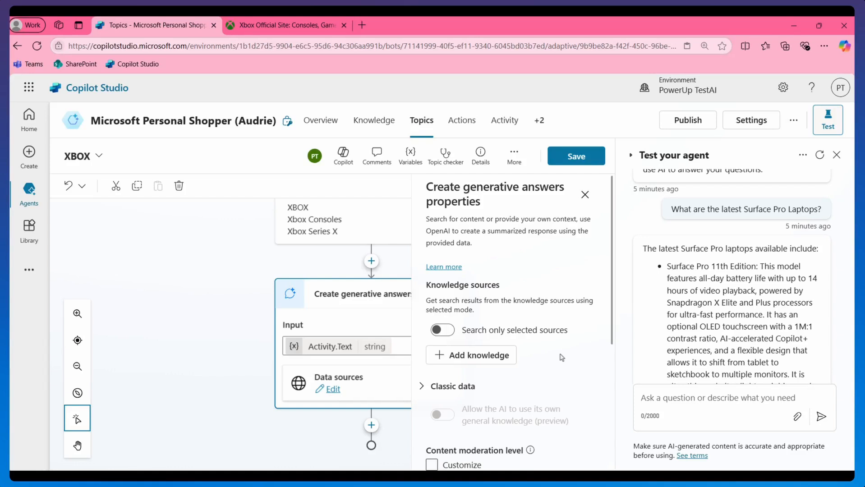
click(444, 331)
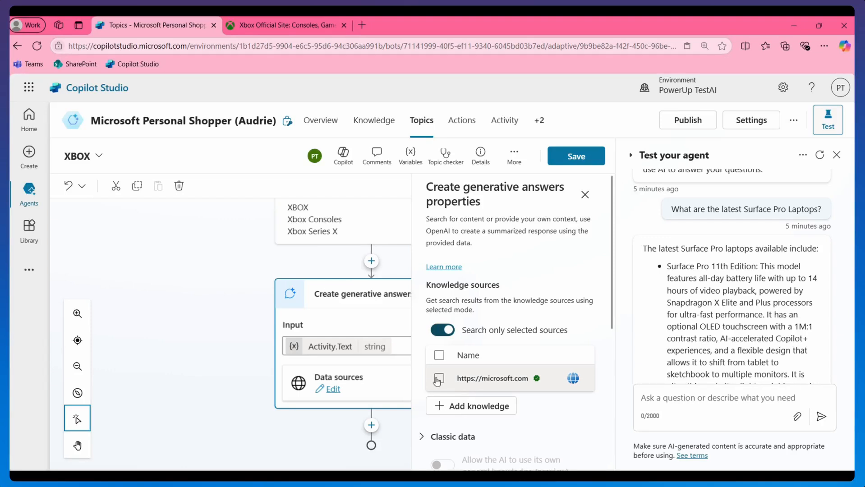
click(443, 332)
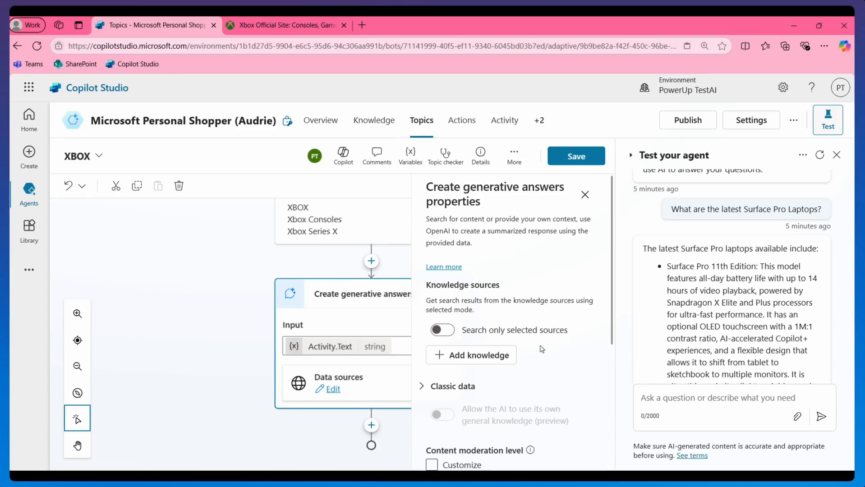
scroll(542, 350, down, 3)
click(424, 278)
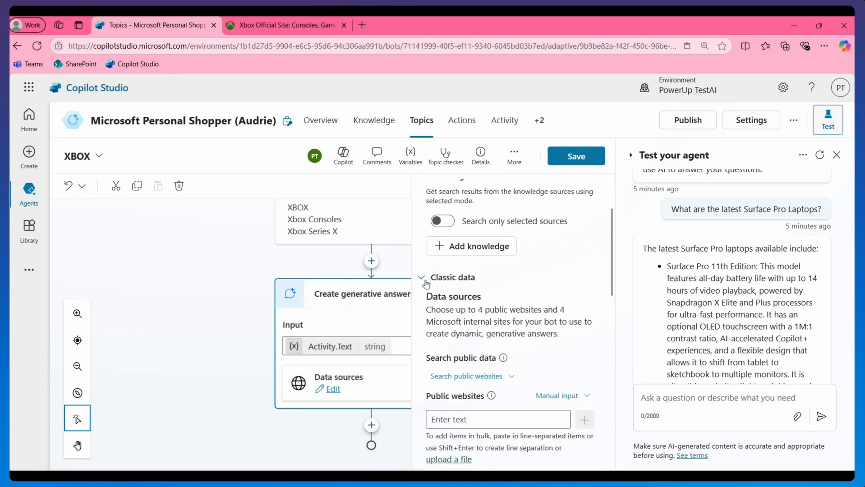
scroll(545, 323, down, 1)
click(457, 366)
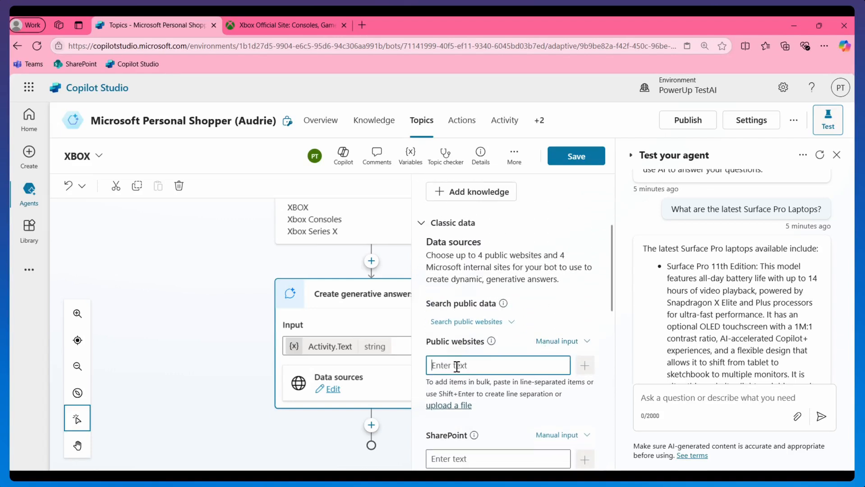
text(https://www.xbox.com/)
scroll(478, 364, down, 3)
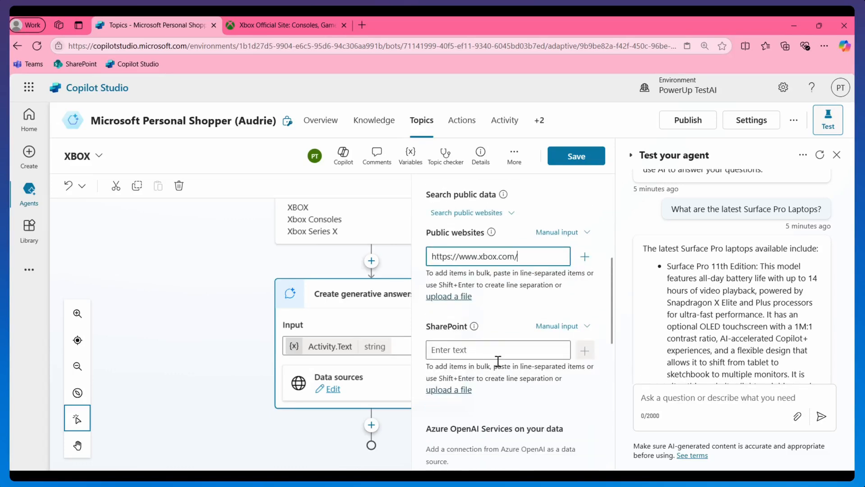
scroll(498, 361, down, 3)
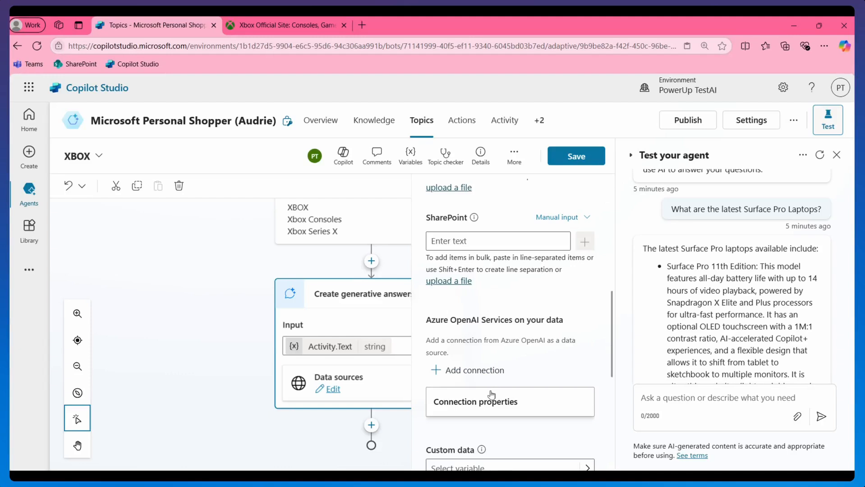
scroll(536, 337, down, 3)
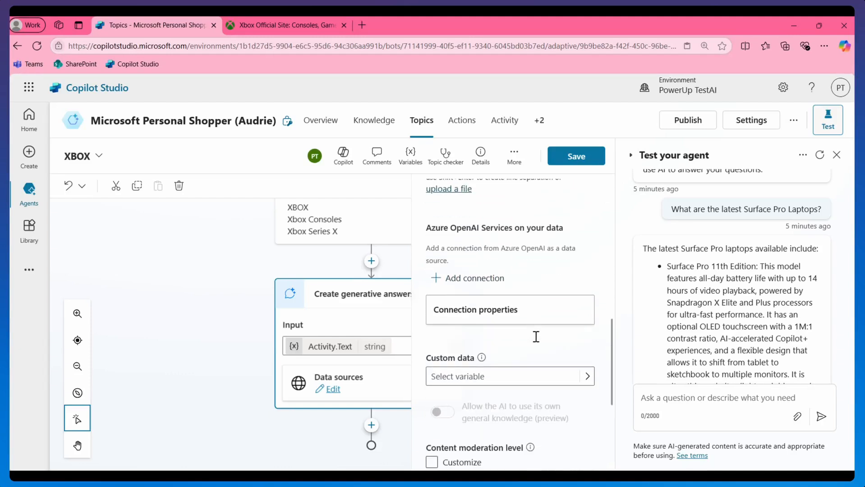
scroll(520, 391, up, 8)
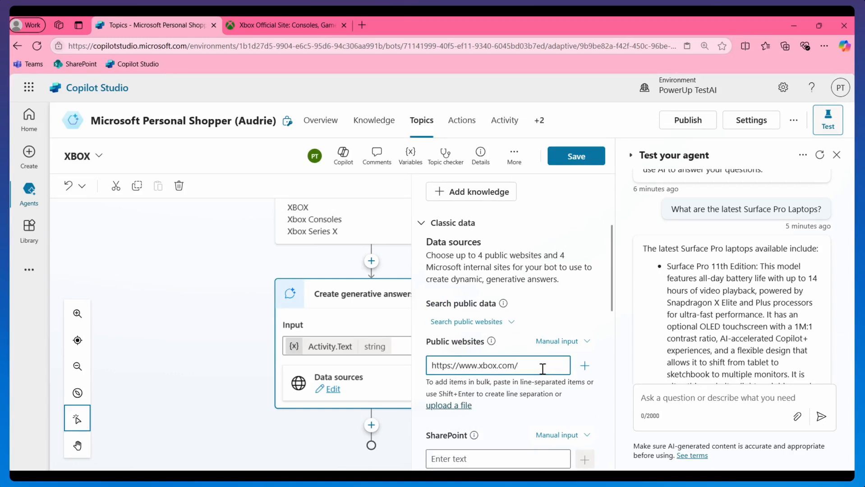
click(585, 366)
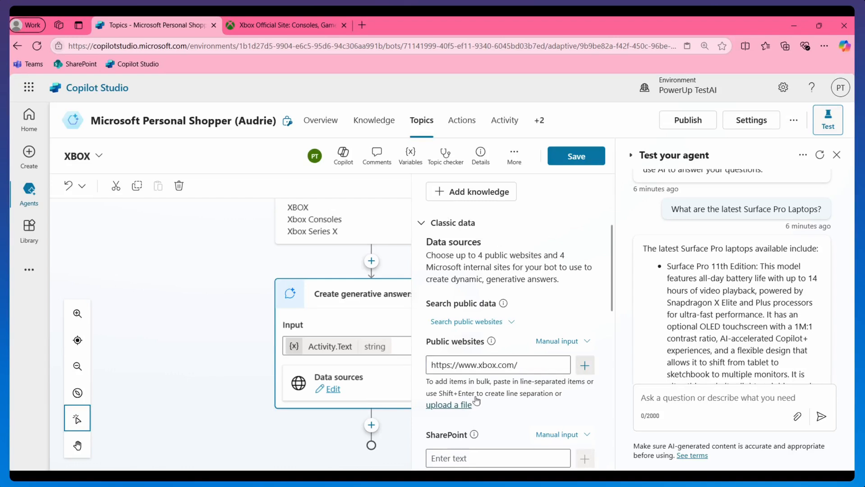
scroll(539, 397, down, 3)
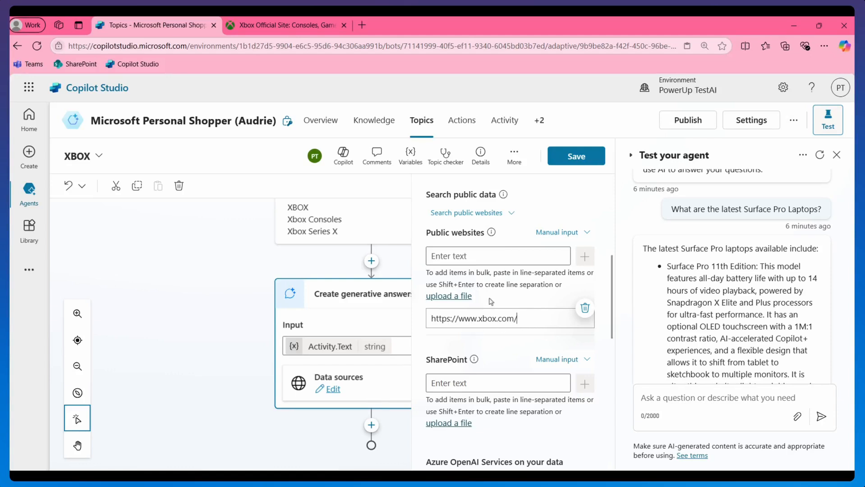
click(582, 159)
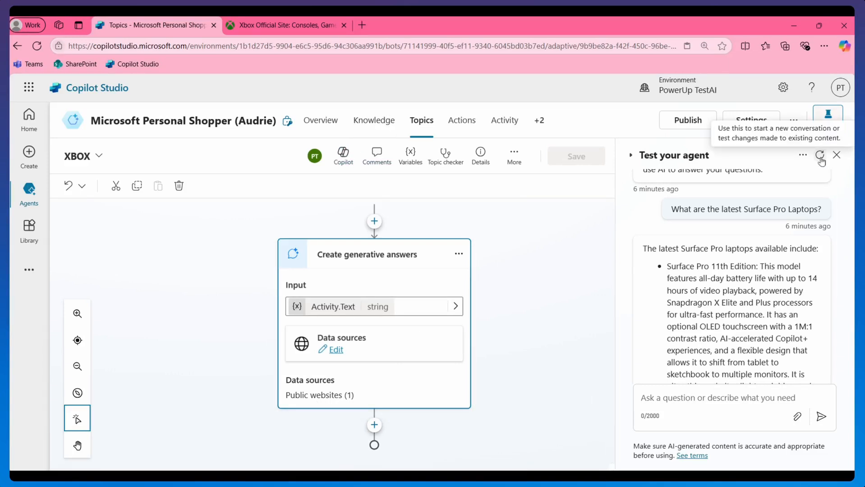
- Start a new test conversation, ask the suggested question "What XBOX consoles do you have?" and follow the XBOX topic's path to its generative answers node
click(332, 126)
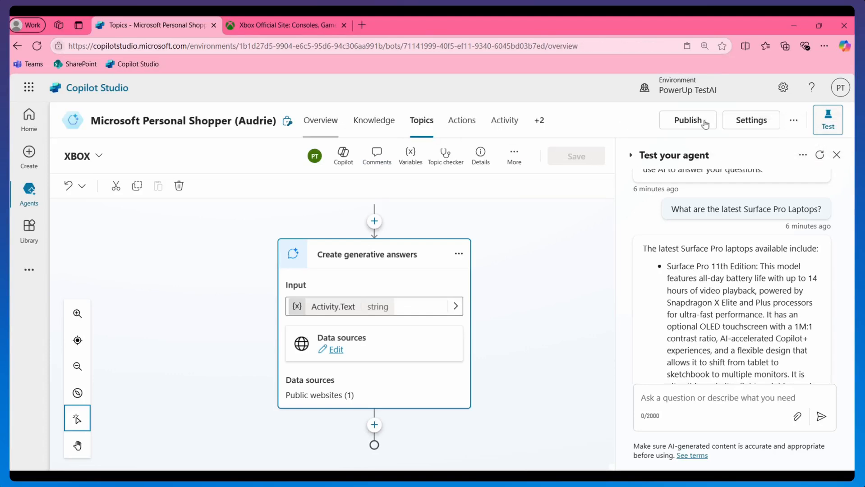
click(821, 155)
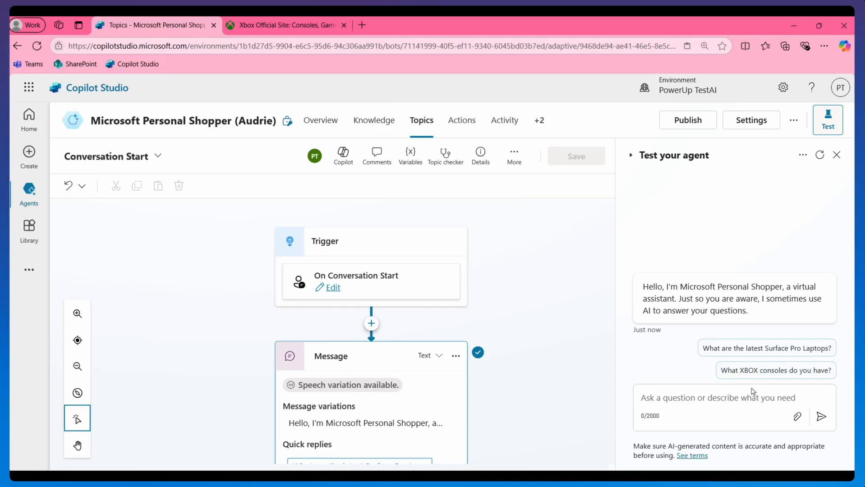
click(754, 372)
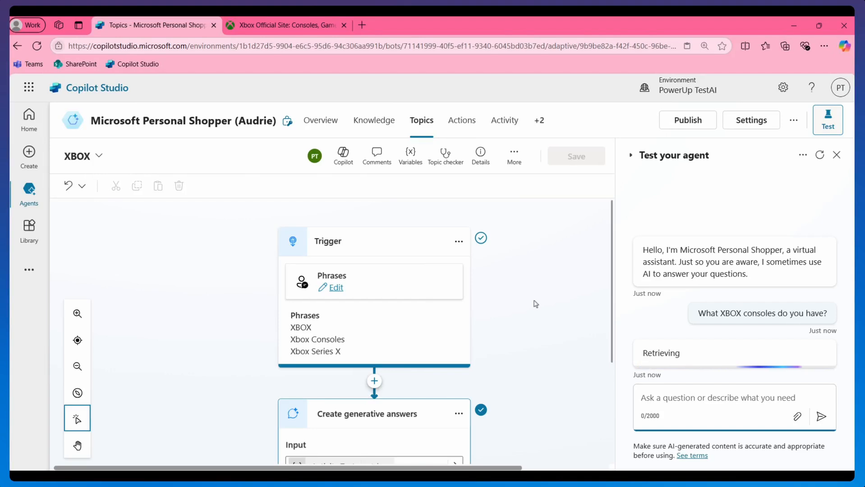
scroll(537, 307, down, 3)
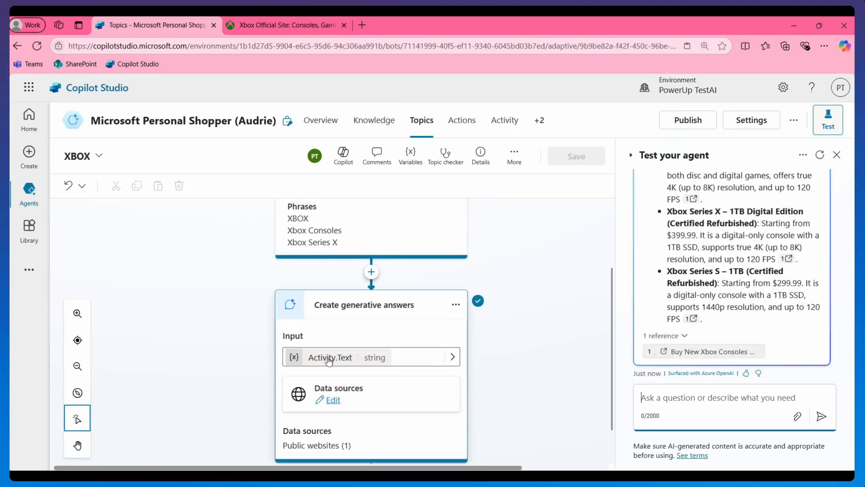
scroll(443, 401, down, 1)
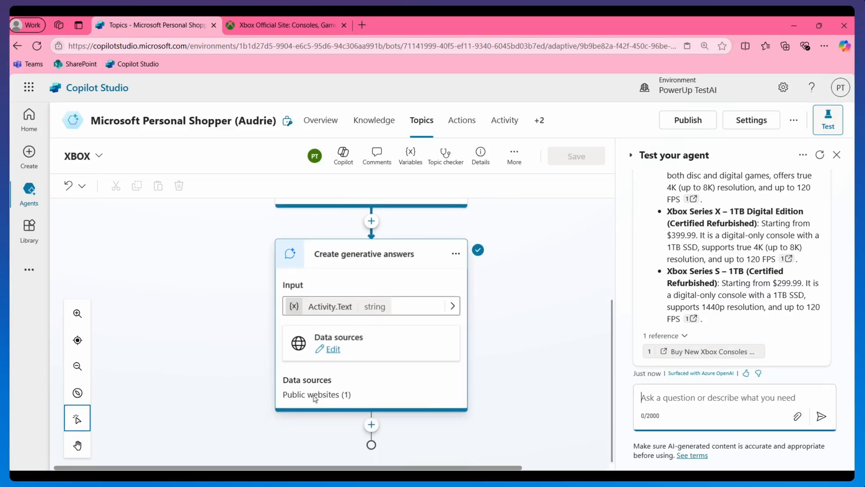